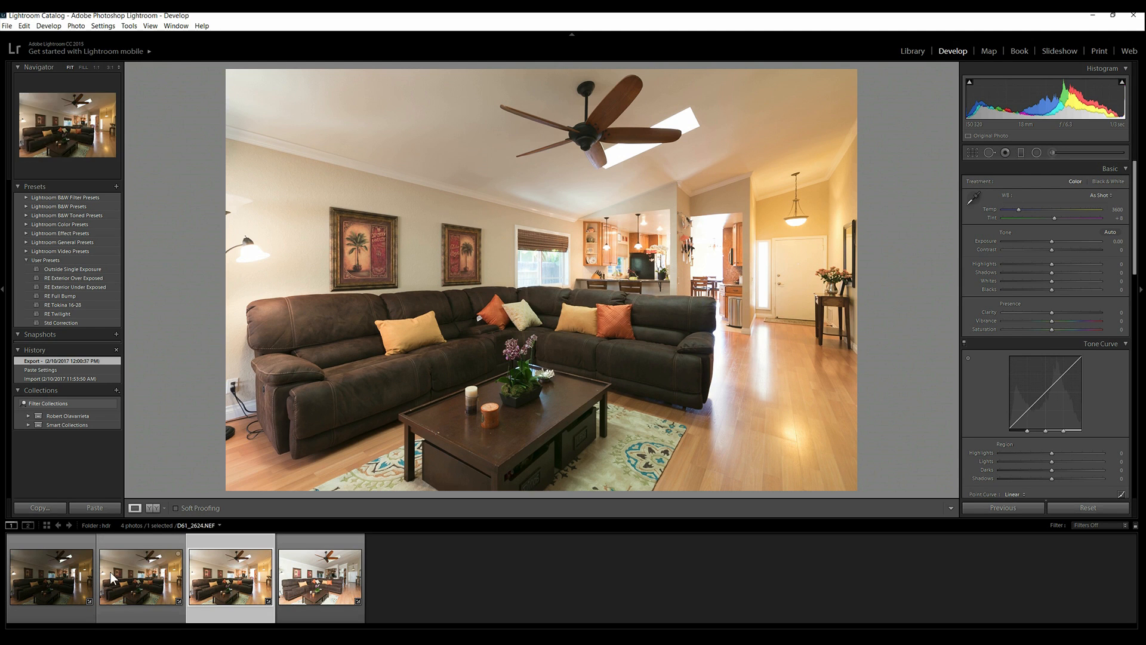
Merge the three bracketed living room exposures, D61_2623 through D61_2625, into one HDR photo
{"action": "left_click", "coordinate": [64, 569], "text": "shift"}
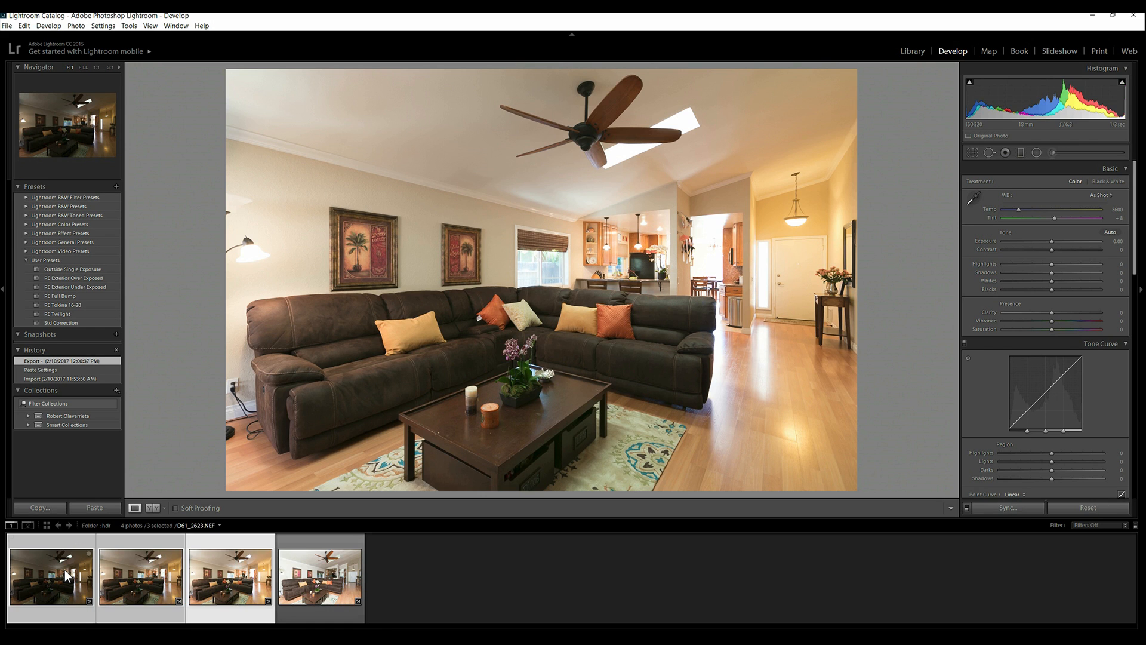
{"action": "right_click", "coordinate": [127, 571]}
{"action": "mouse_move", "coordinate": [196, 373]}
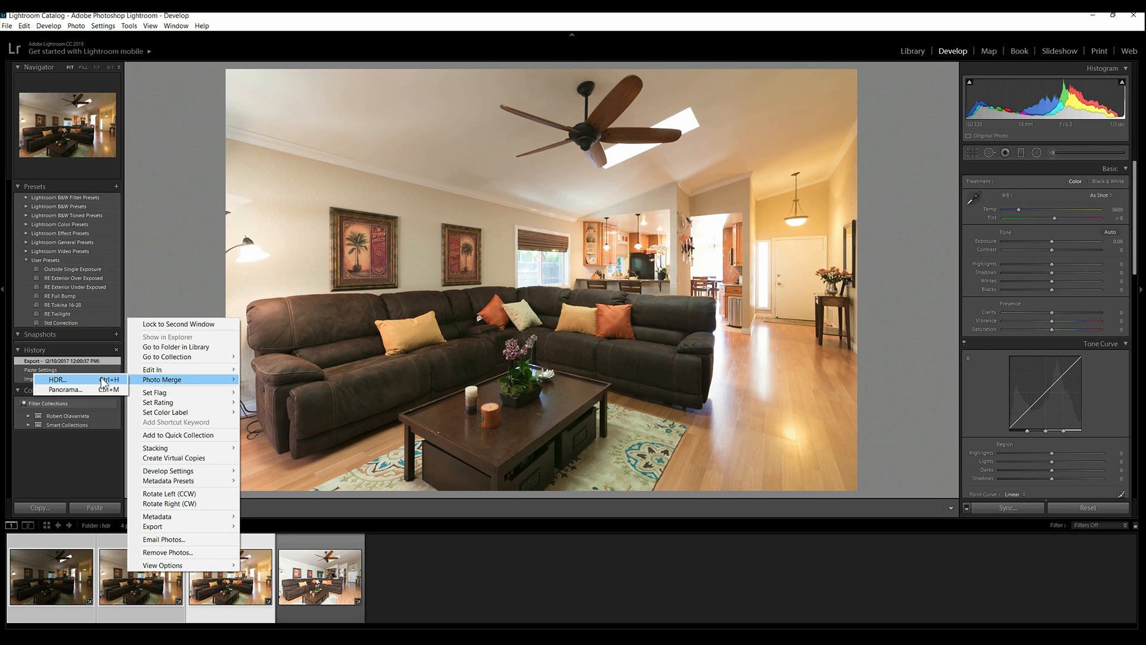
{"action": "left_click", "coordinate": [102, 379]}
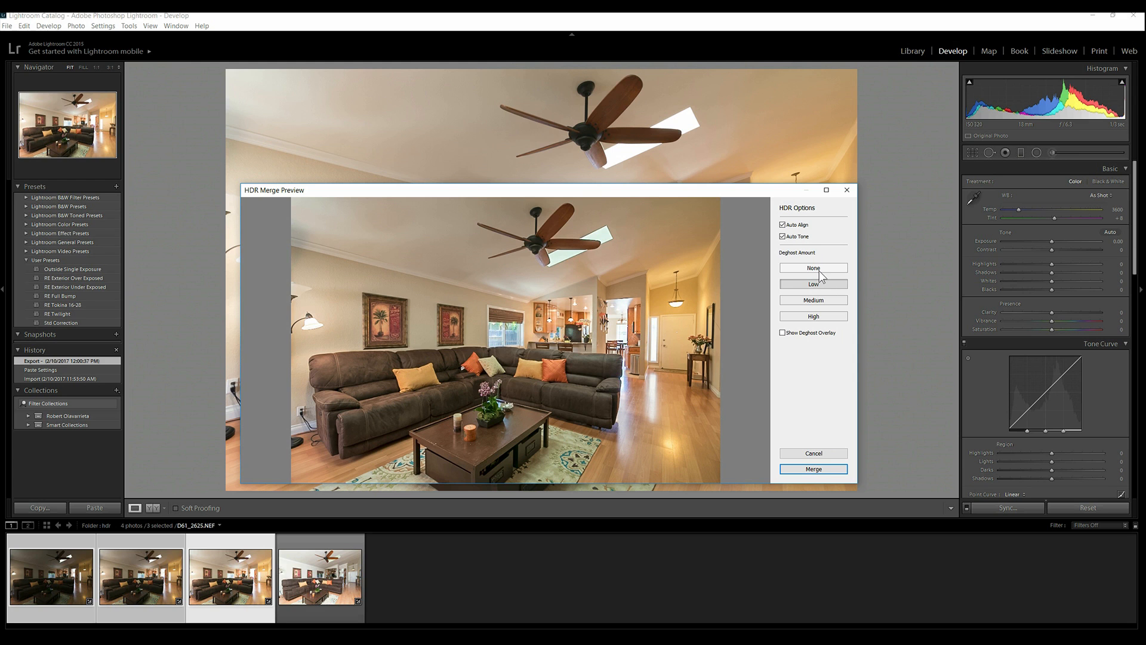
{"action": "left_click", "coordinate": [814, 470]}
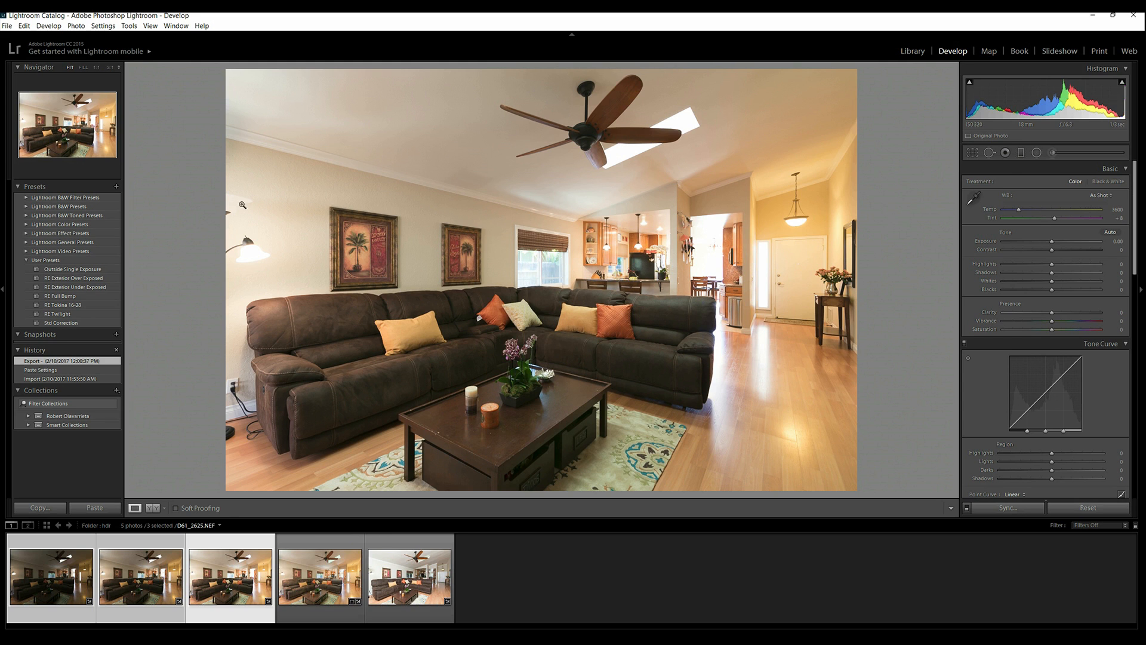
Compare the merged HDR photo with the single exposure D61_2631.NEF, ending on the HDR version
{"action": "left_click", "coordinate": [328, 583]}
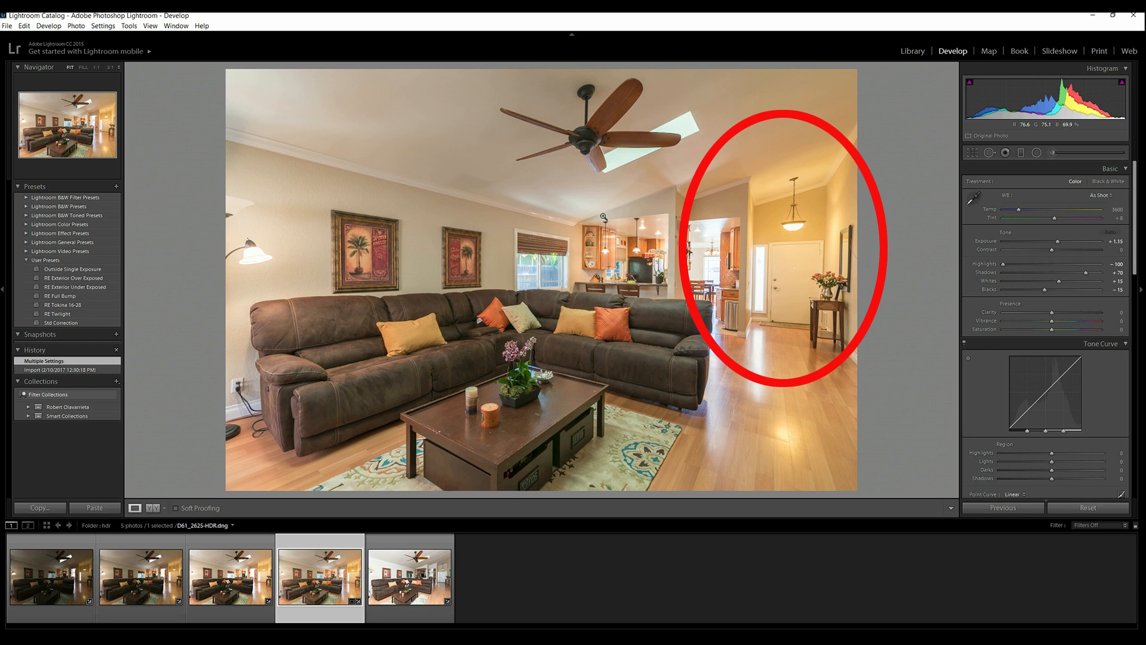
{"action": "left_click", "coordinate": [424, 564]}
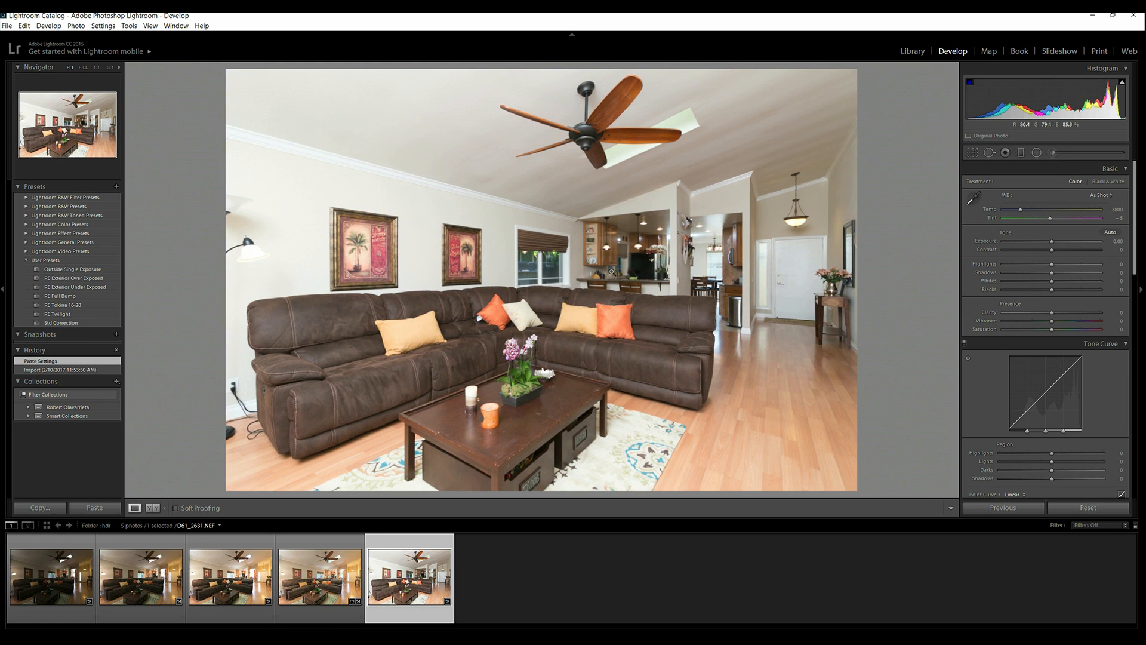
{"action": "left_click", "coordinate": [322, 588]}
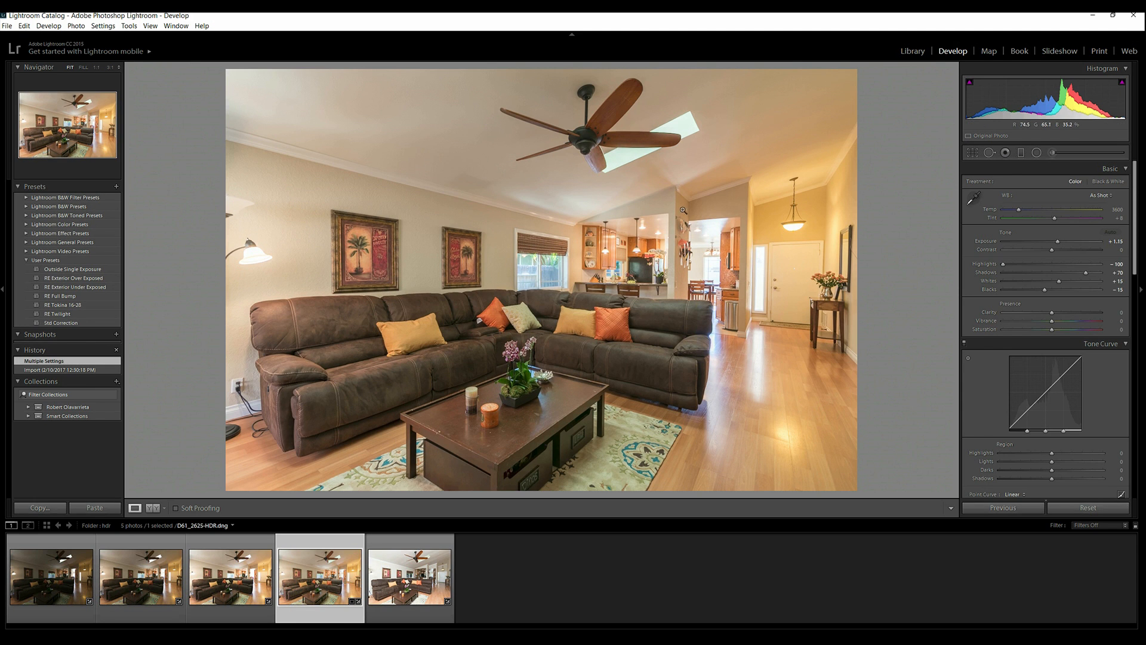
Try the RE Full Bump preset with exposure +0.83, whites +59 and blacks -17 on the merged HDR, and restore the Multiple Settings history state
{"action": "left_click", "coordinate": [67, 296]}
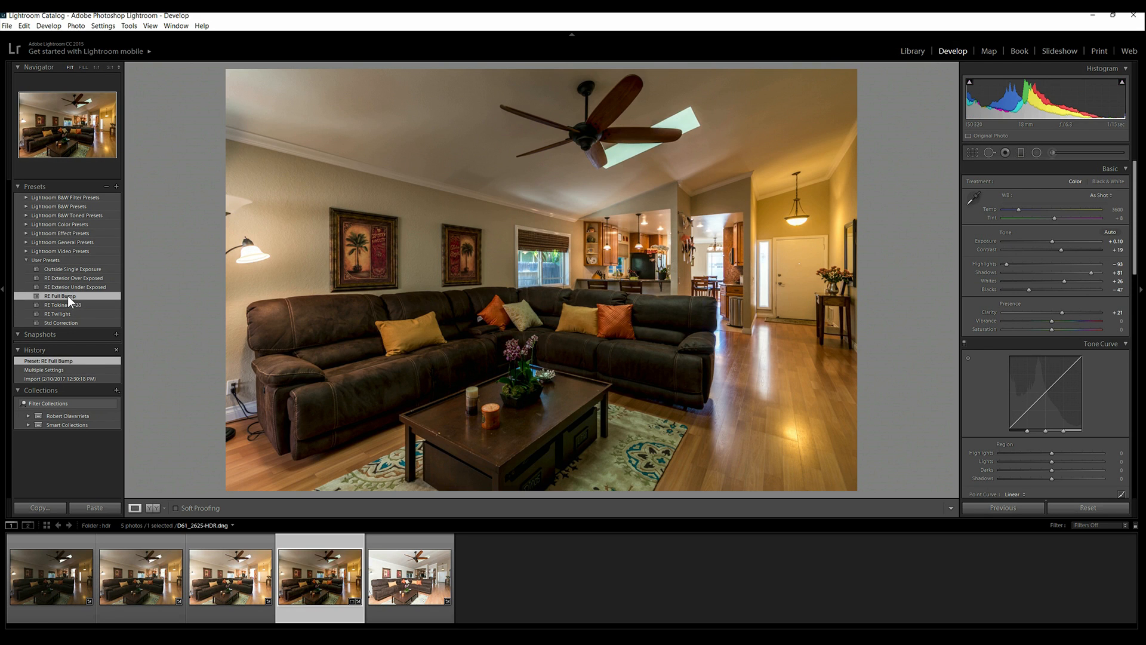
{"action": "left_click", "coordinate": [1037, 263]}
{"action": "left_click", "coordinate": [1043, 289]}
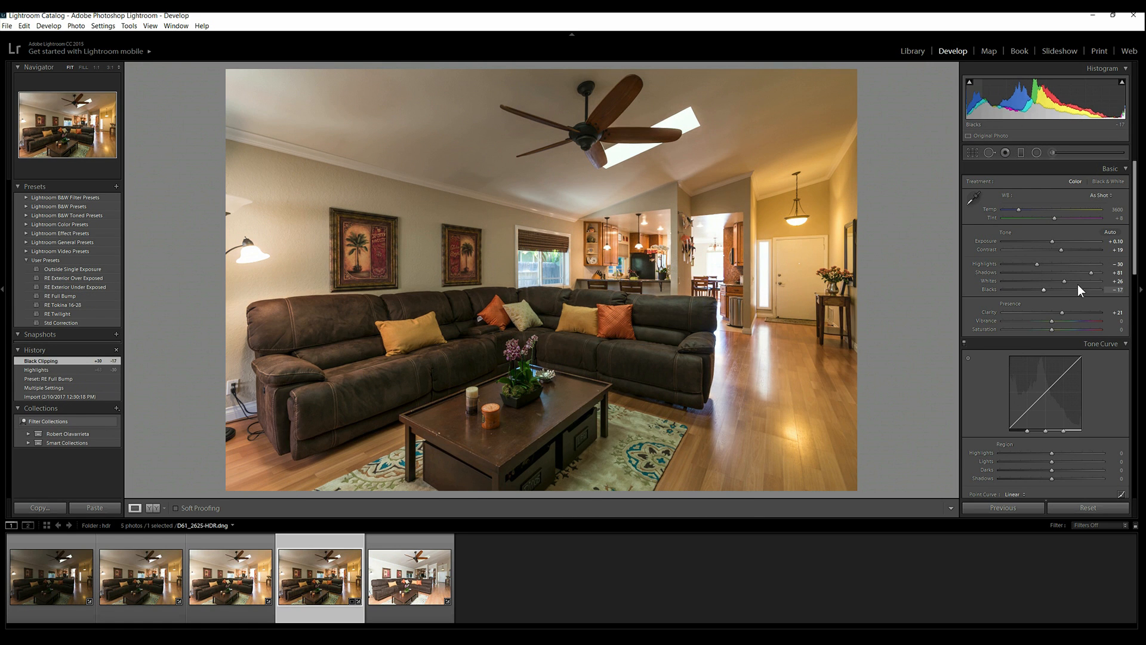
{"action": "left_click", "coordinate": [1080, 281]}
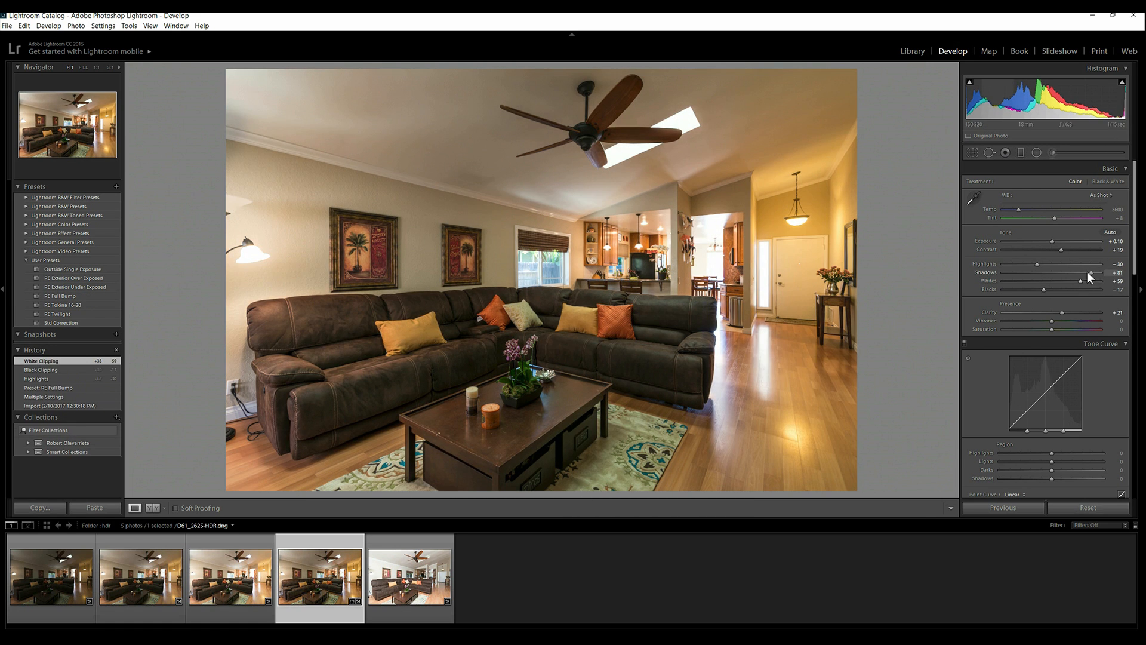
{"action": "left_click", "coordinate": [1047, 263]}
{"action": "left_click", "coordinate": [1064, 241]}
{"action": "left_click_drag", "start_coordinate": [1058, 240], "coordinate": [1054, 241]}
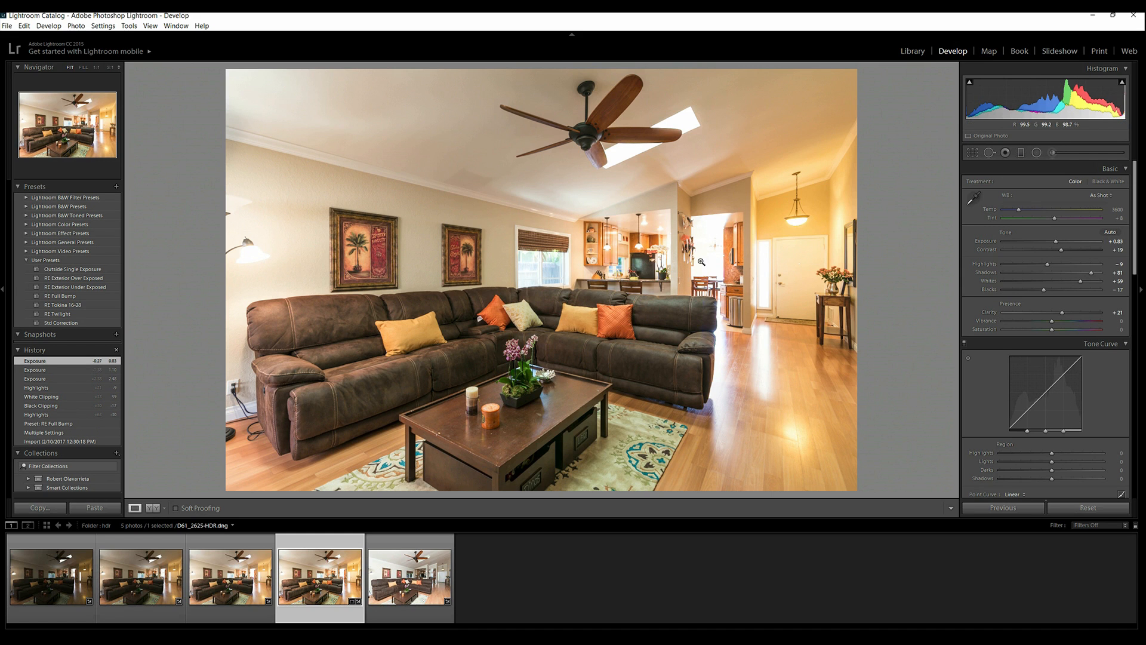
{"action": "left_click", "coordinate": [55, 431]}
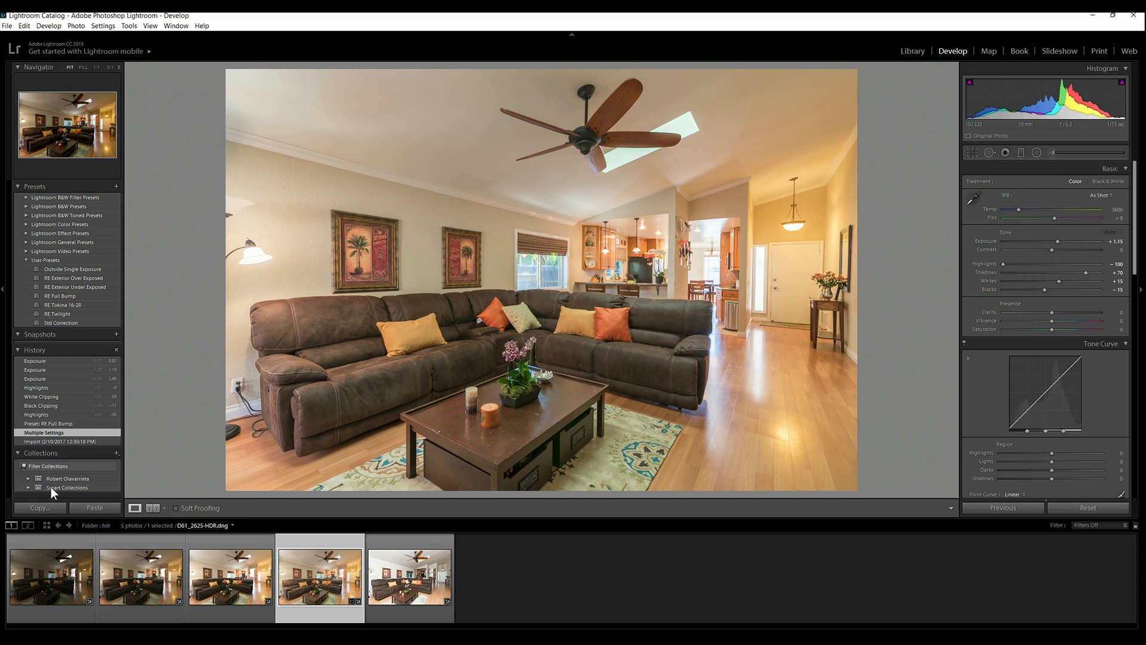
Export the three bracketed exposures to Photomatix Pro with the On Tripod alignment preset, and adjust and accept the automatic deghosting
{"action": "left_click", "coordinate": [66, 576]}
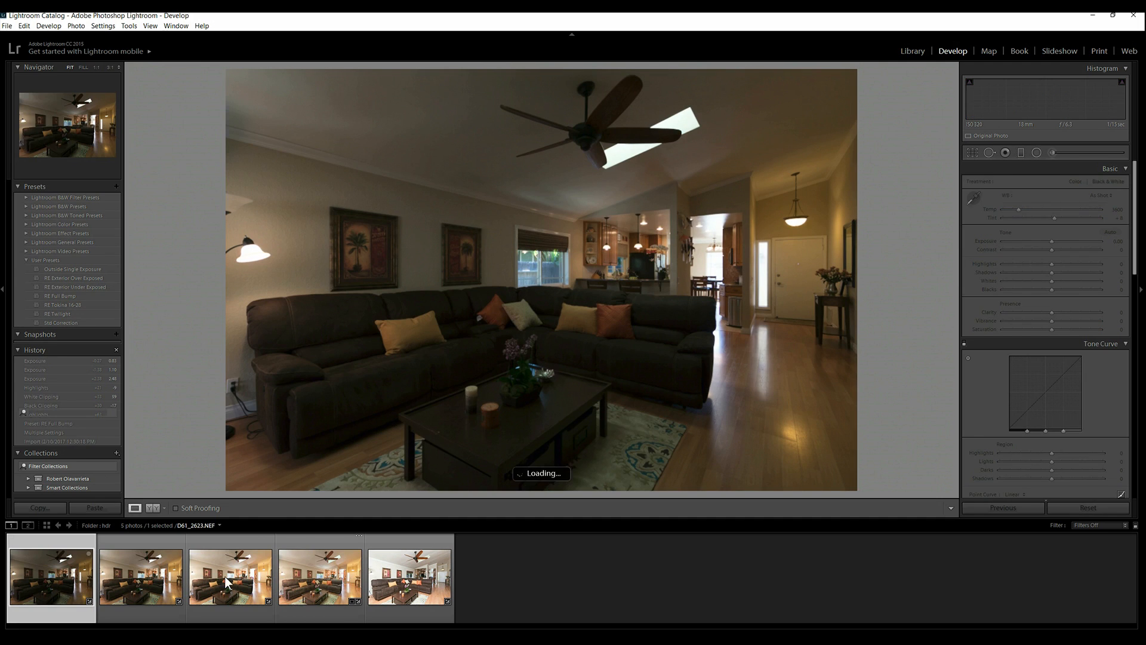
{"action": "left_click", "coordinate": [234, 583], "text": "shift"}
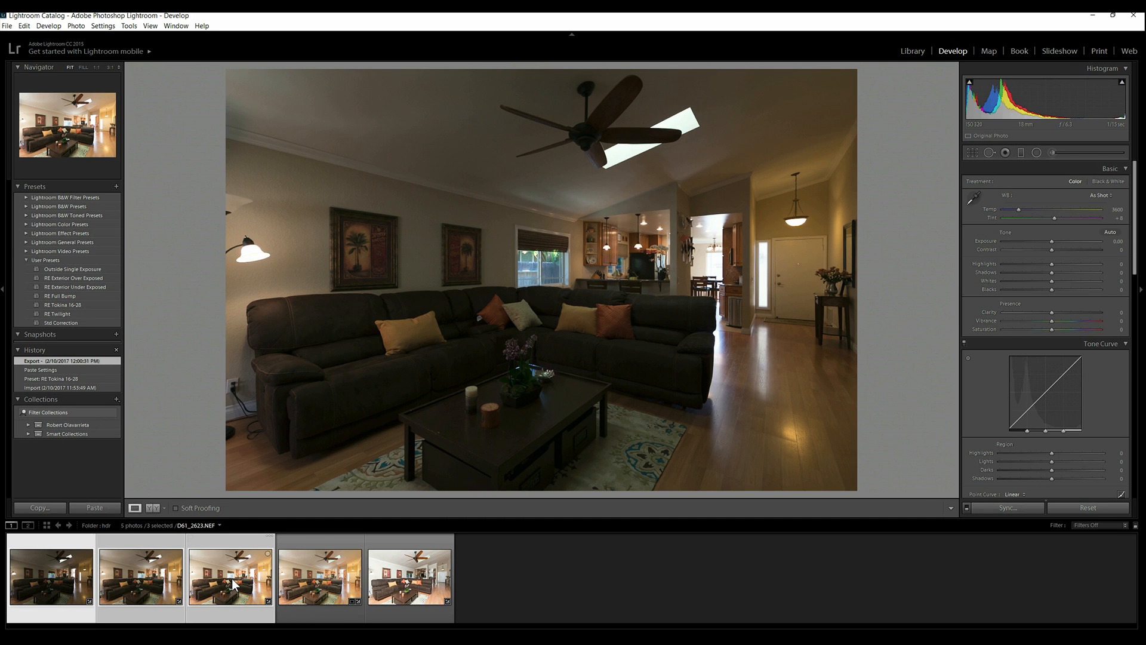
{"action": "left_click", "coordinate": [7, 25]}
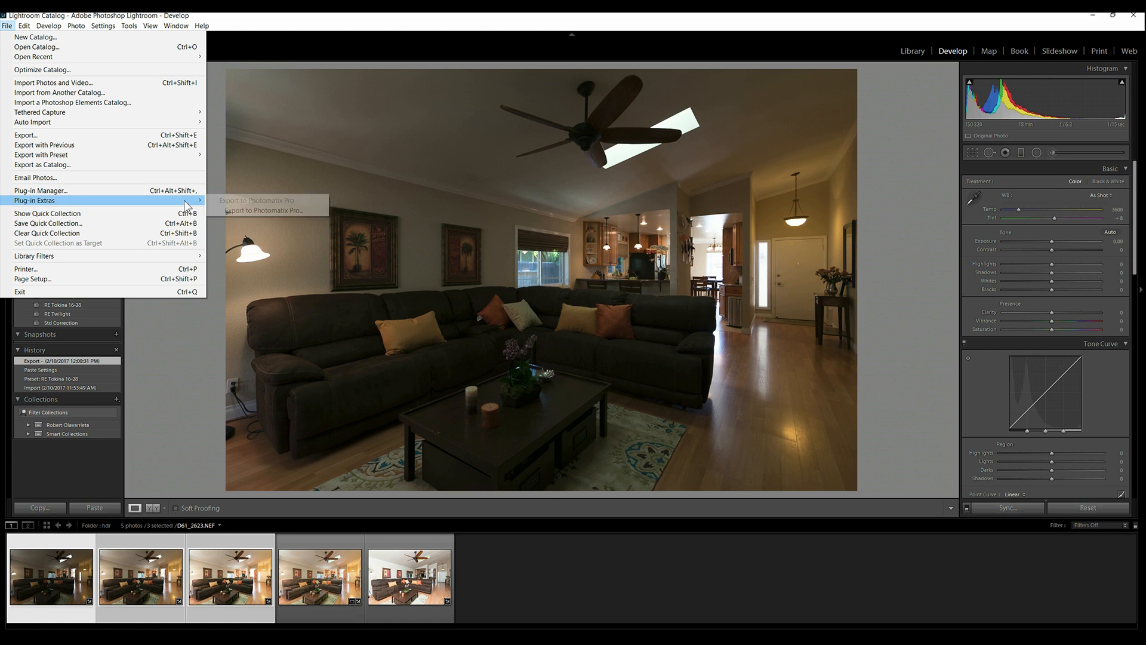
{"action": "left_click", "coordinate": [223, 213]}
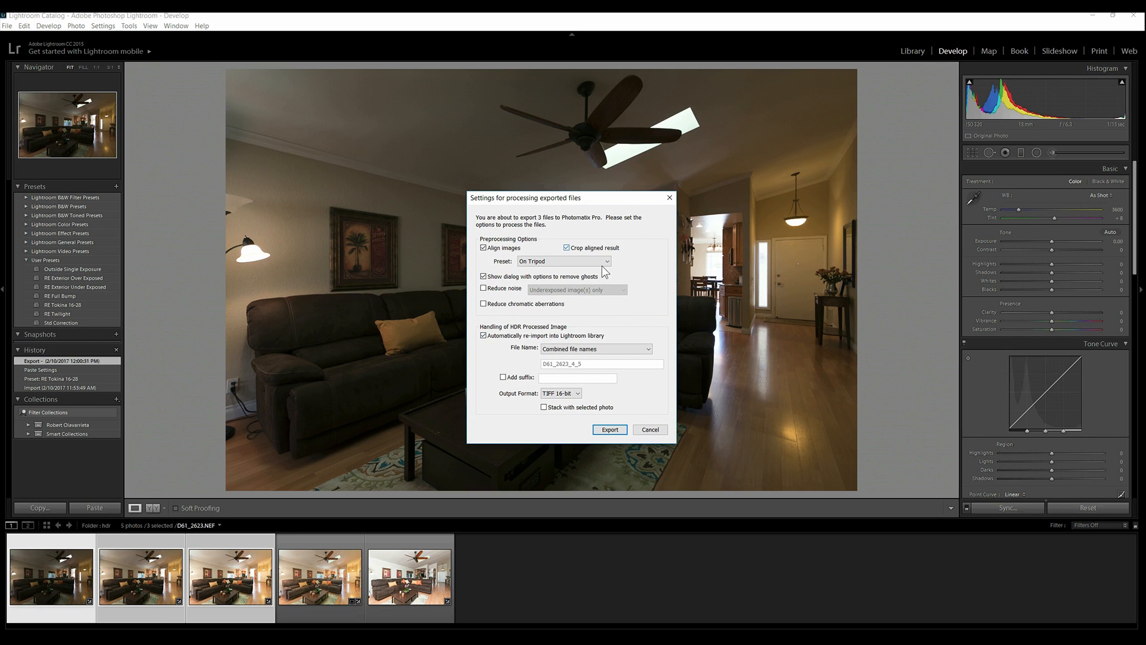
{"action": "left_click", "coordinate": [610, 431]}
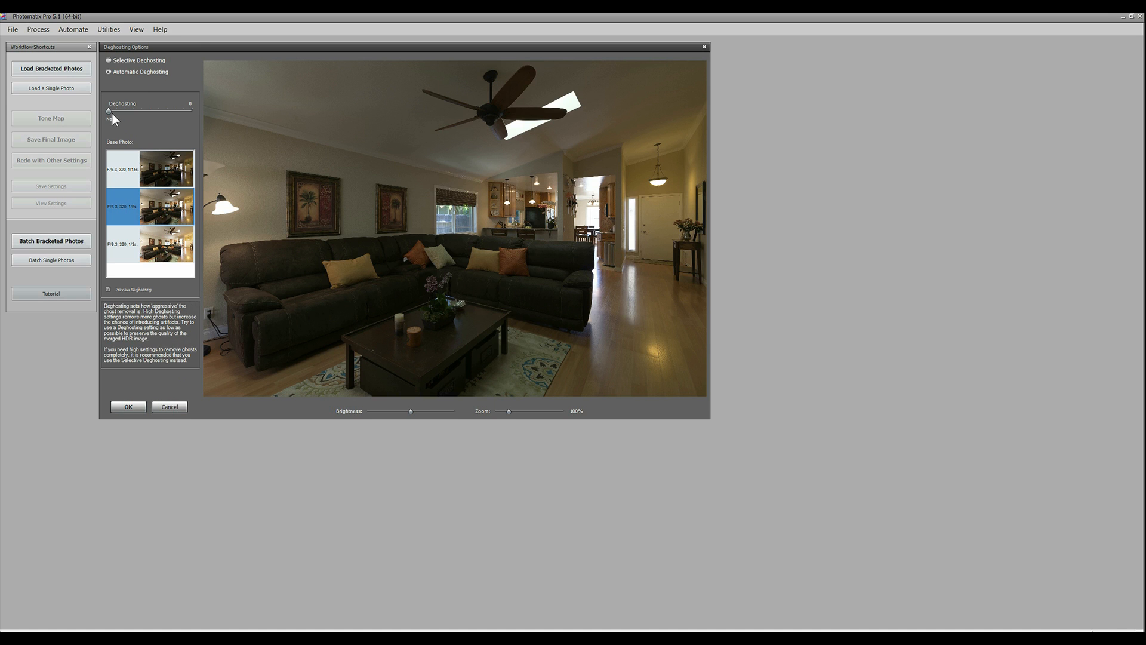
{"action": "left_click_drag", "start_coordinate": [185, 111], "coordinate": [195, 113]}
{"action": "left_click", "coordinate": [137, 408]}
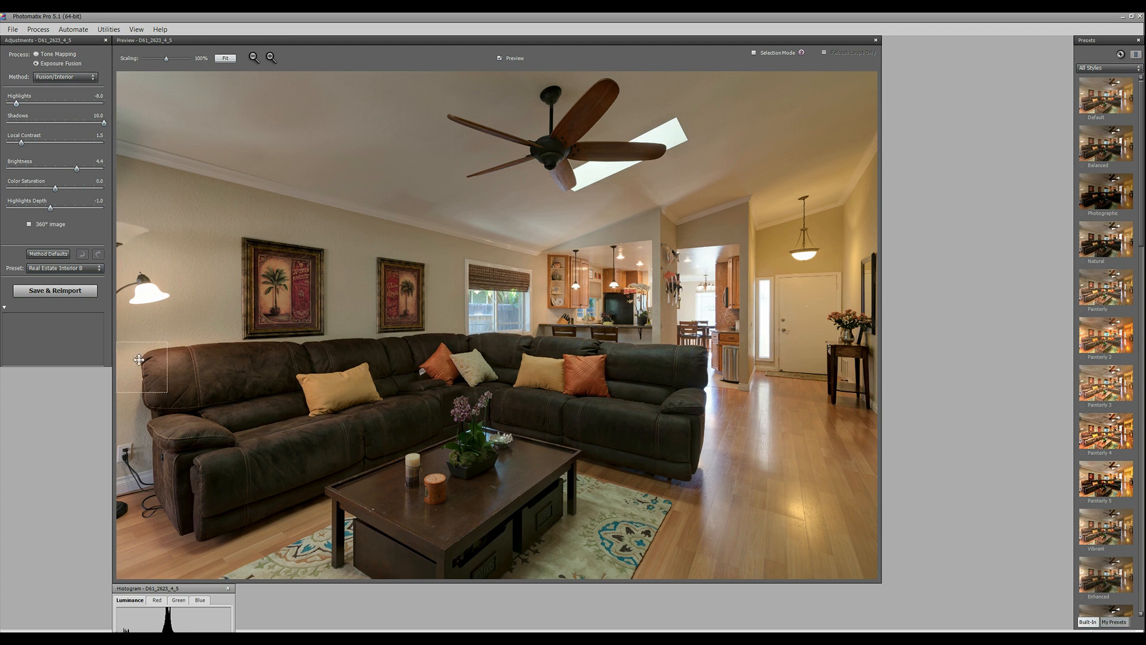
Try the Real Estate Interior, Real Estate Interior B and Real Estate Interior A presets on the fused image
{"action": "left_click", "coordinate": [94, 268]}
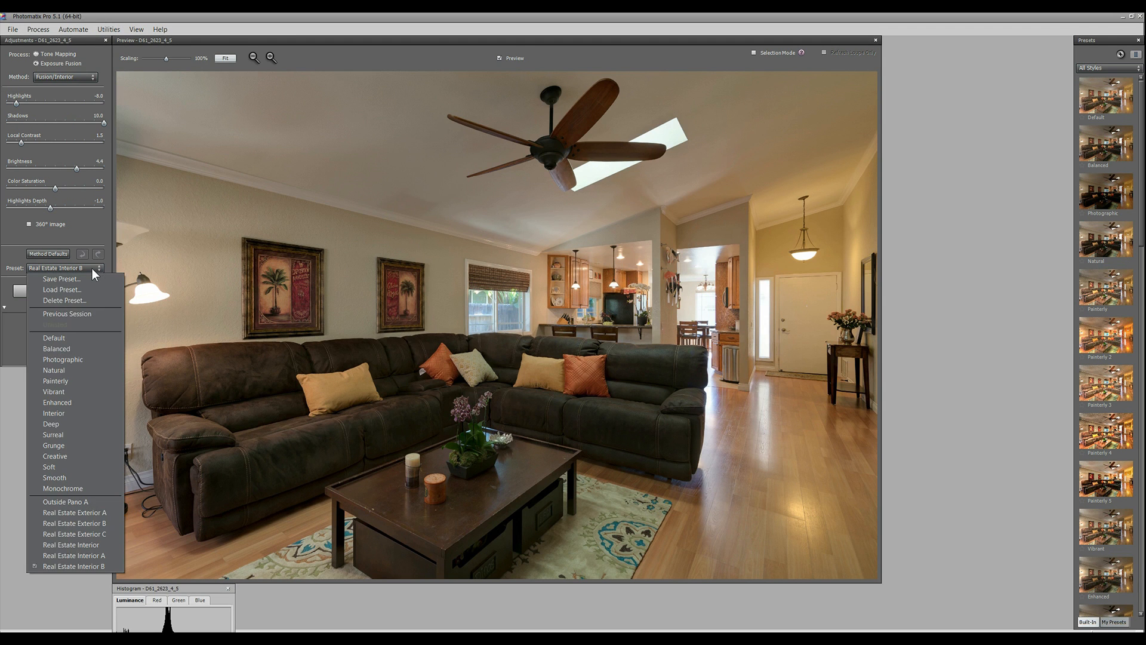
{"action": "left_click", "coordinate": [107, 546]}
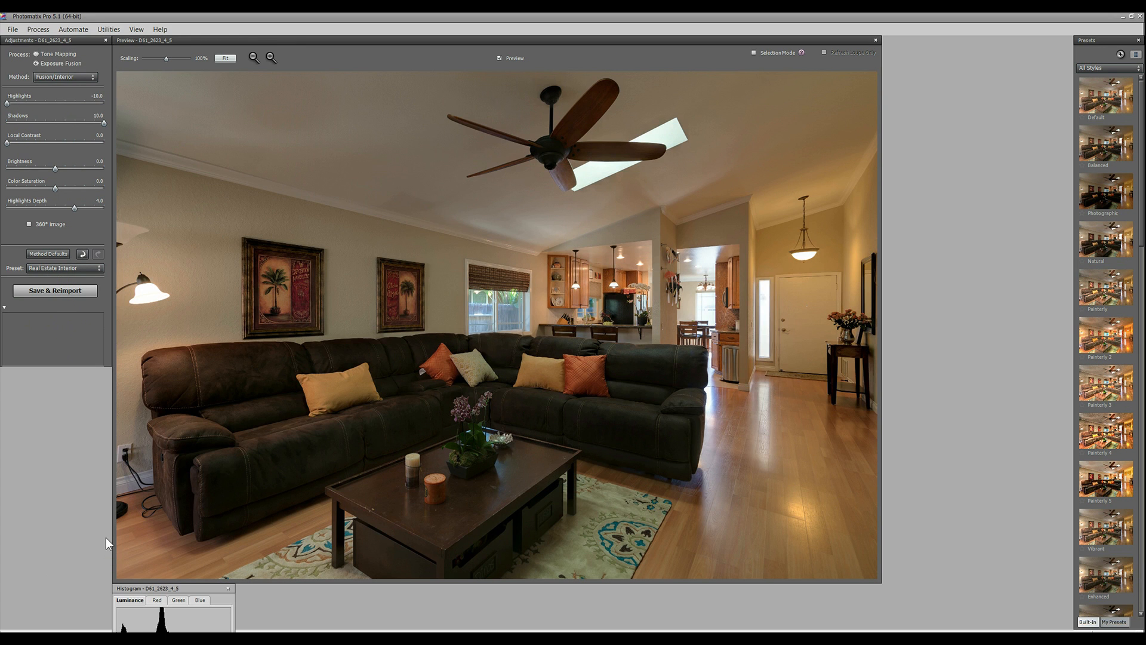
{"action": "left_click", "coordinate": [62, 270]}
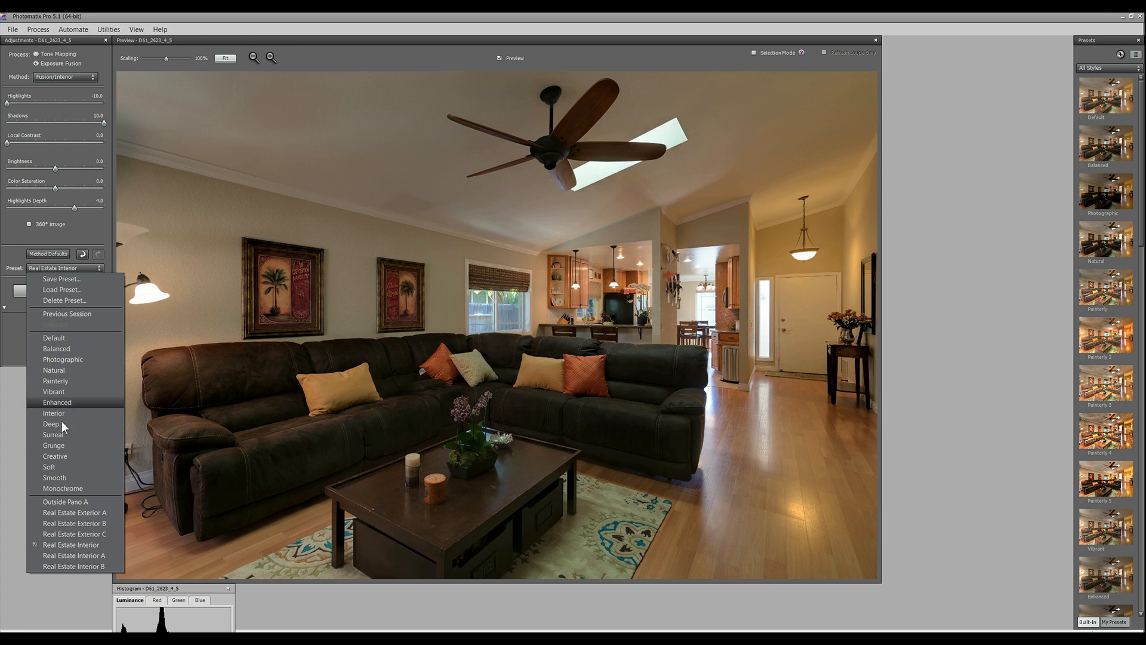
{"action": "left_click", "coordinate": [95, 564]}
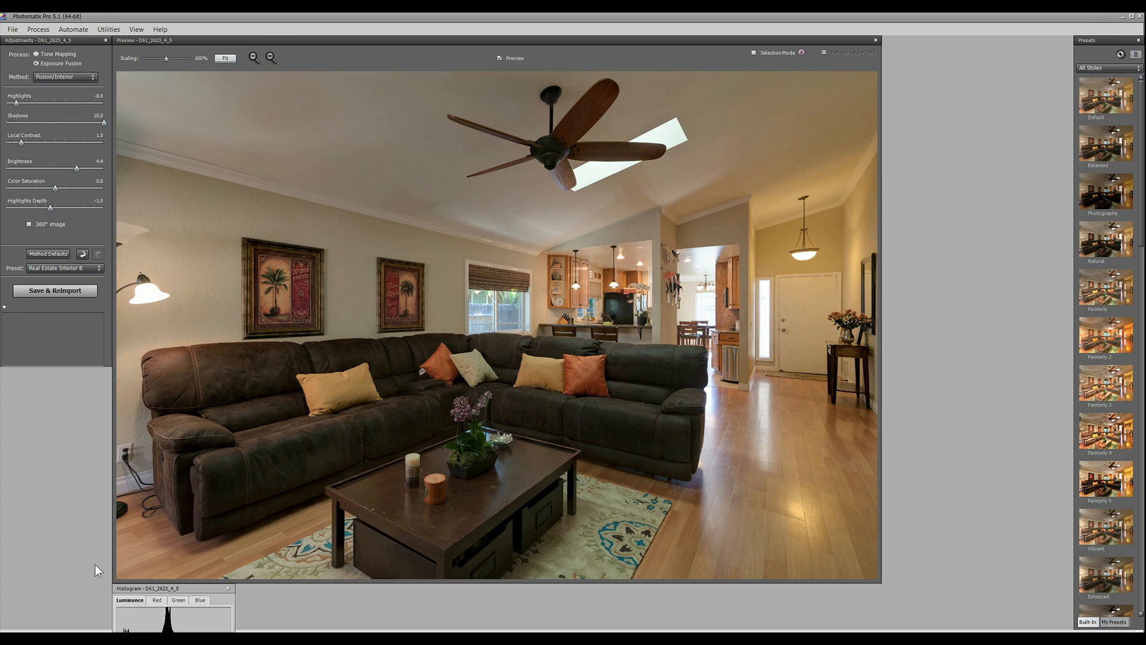
{"action": "left_click", "coordinate": [81, 266]}
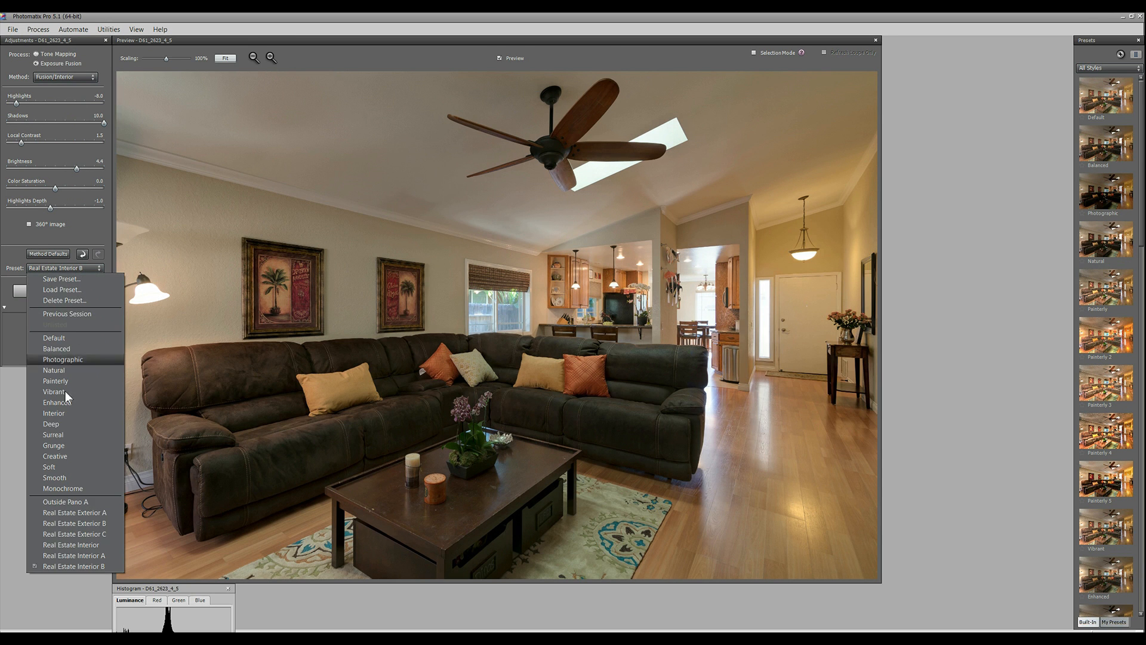
{"action": "left_click", "coordinate": [105, 553]}
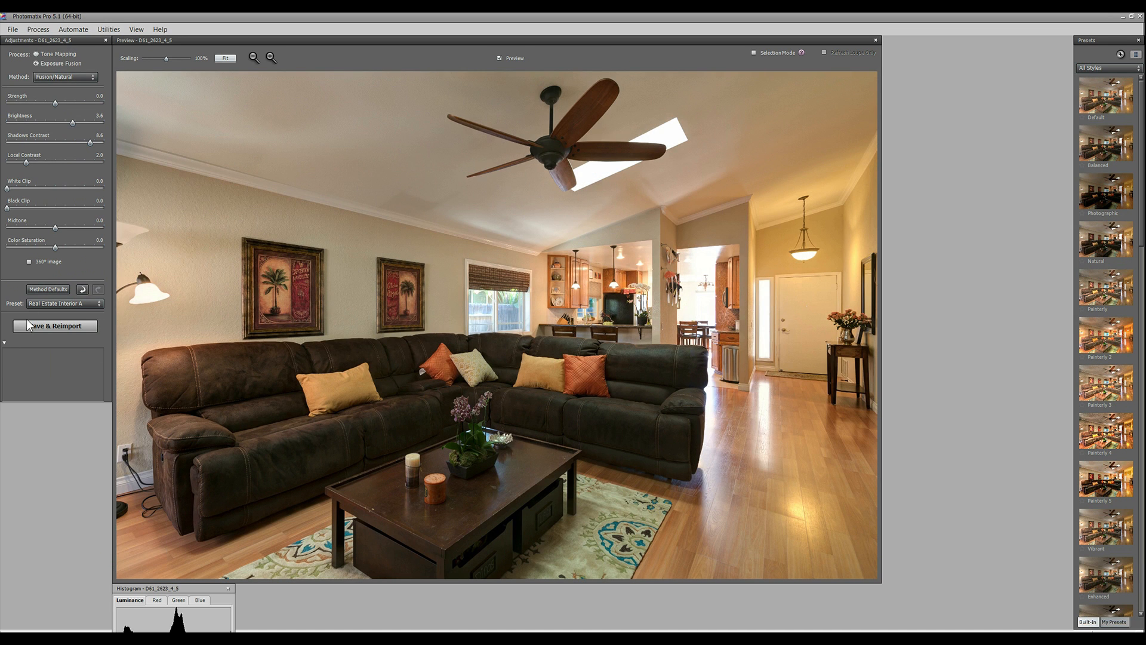
Apply the Real Estate Interior B preset to the fused image, and save and reimport it into Lightroom
{"action": "left_click", "coordinate": [49, 303]}
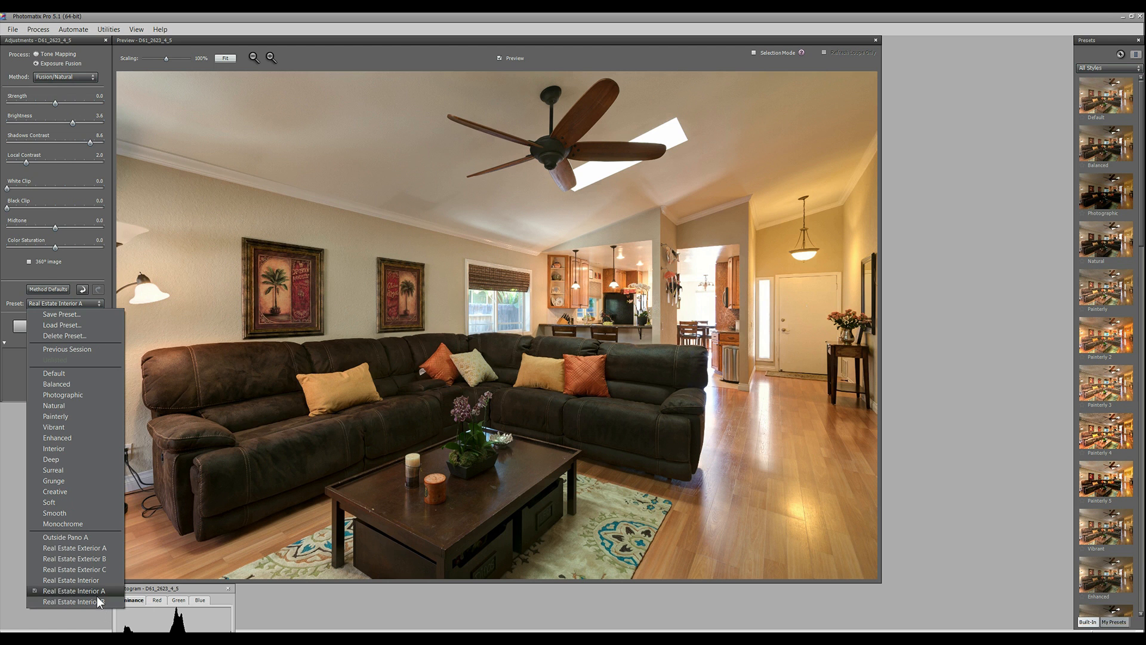
{"action": "left_click", "coordinate": [72, 601]}
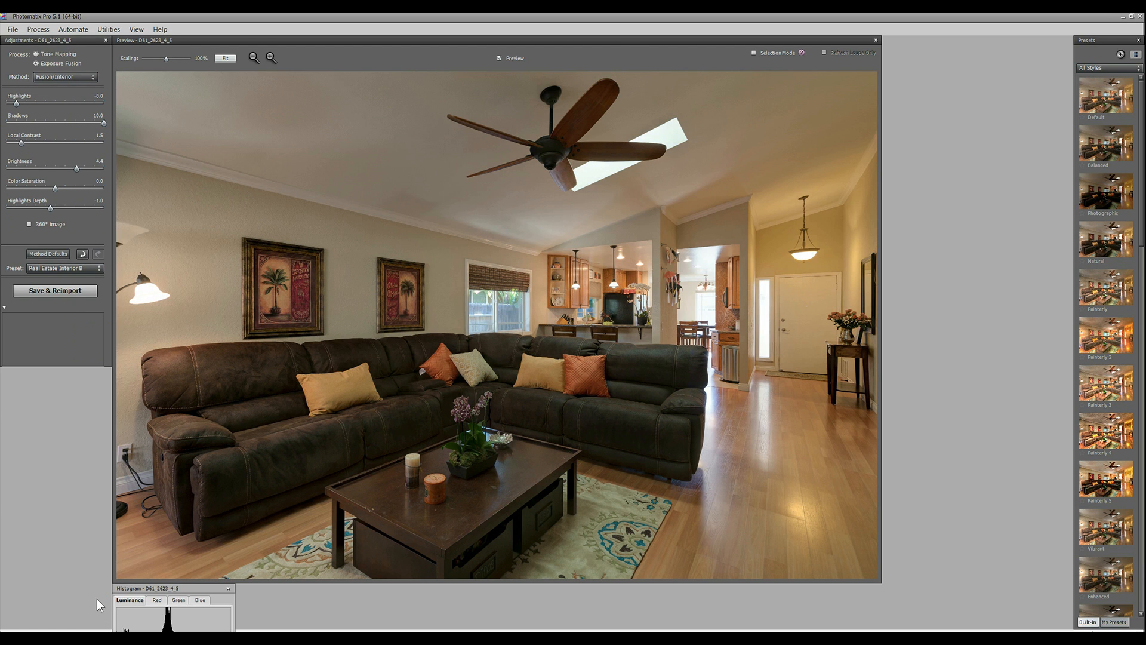
{"action": "left_click", "coordinate": [77, 290]}
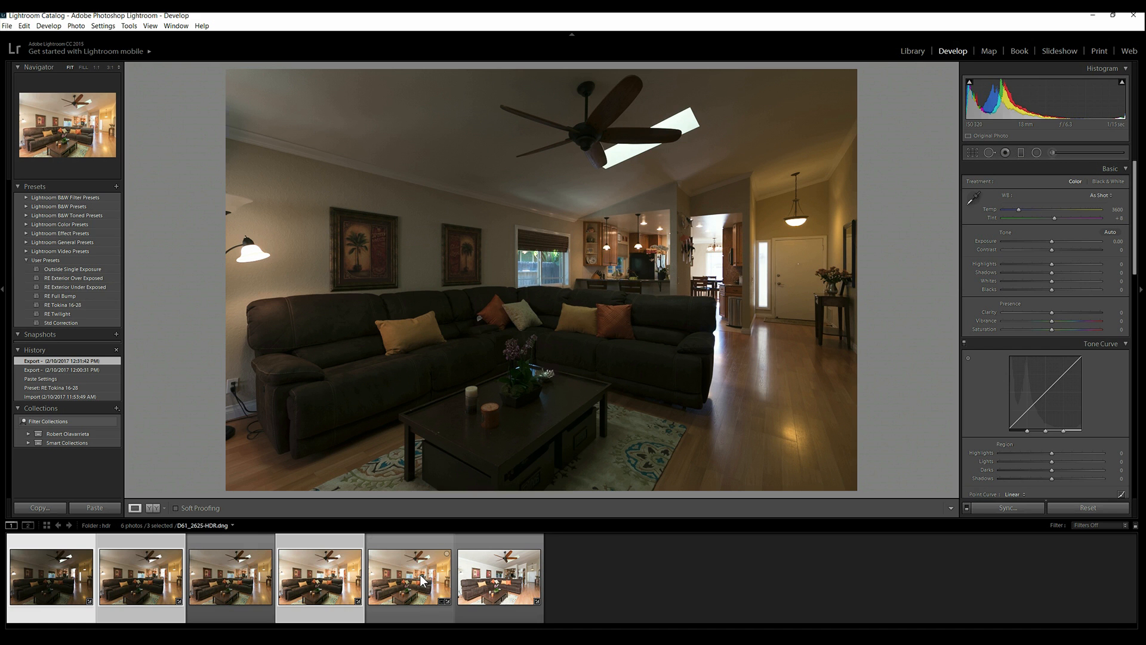
Flag the reimported D61_2623_4_5.tif and the merged D61_2625-HDR.dng as picks
{"action": "left_click", "coordinate": [327, 588]}
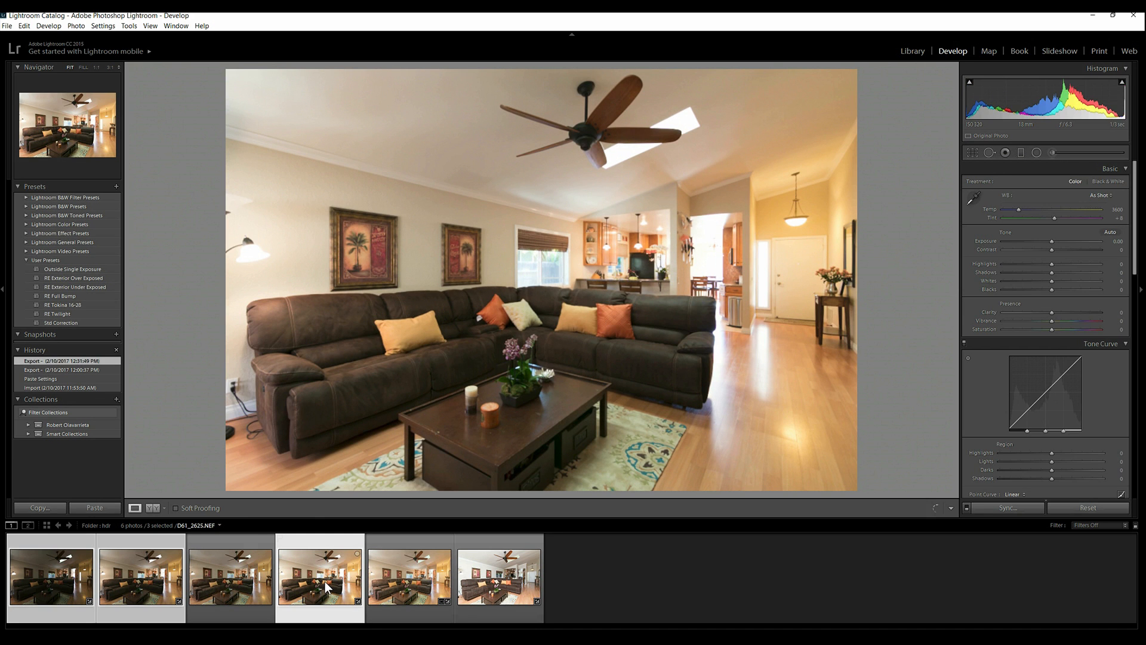
{"action": "left_click", "coordinate": [263, 580]}
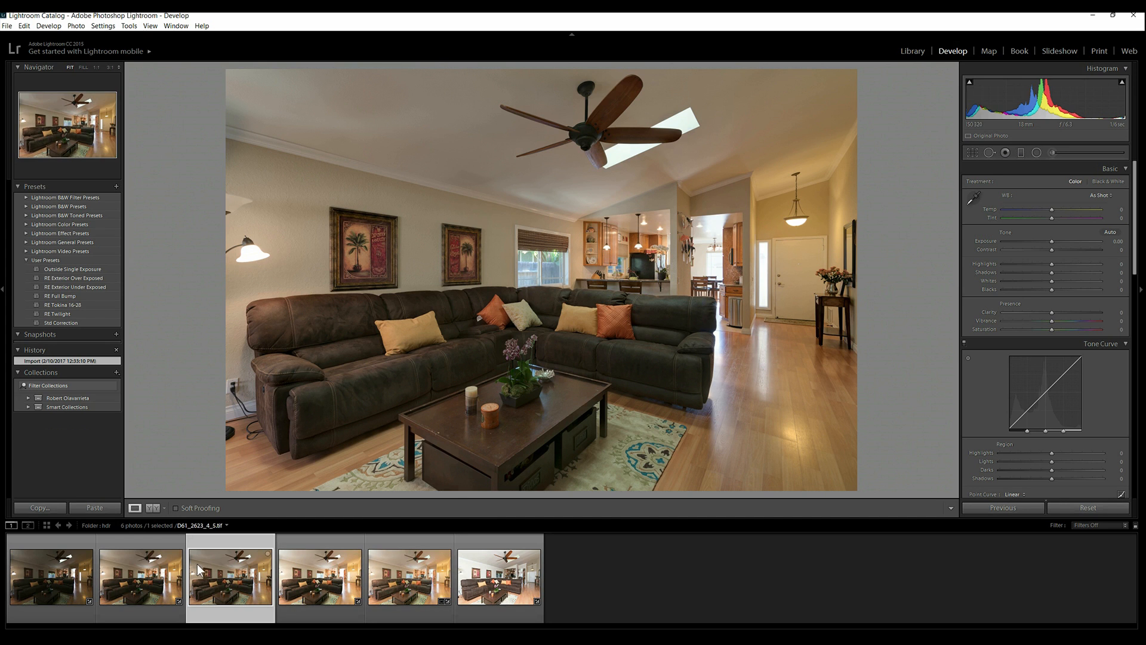
{"action": "key", "text": "p"}
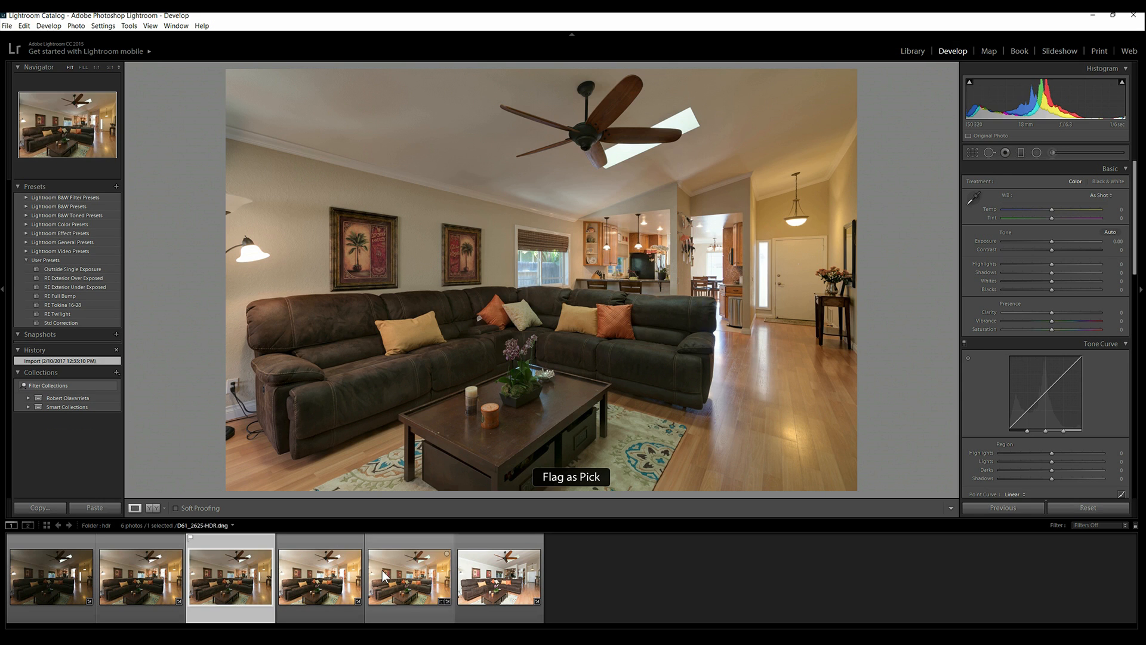
{"action": "left_click", "coordinate": [421, 585]}
{"action": "key", "text": "p"}
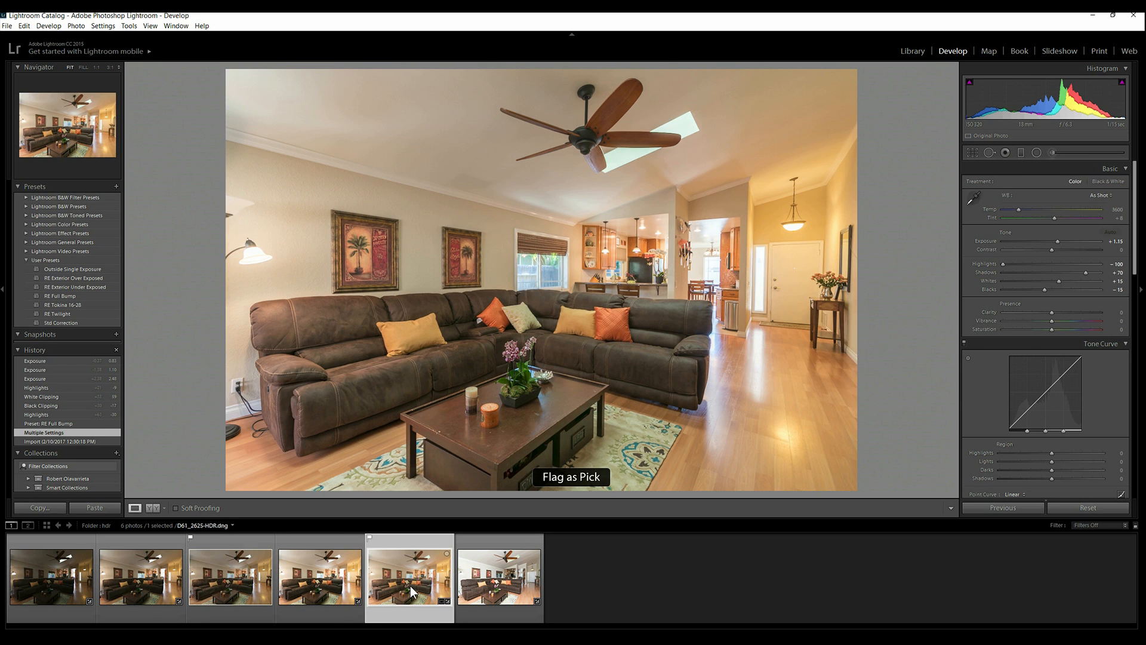
Compare the two flagged HDR versions, ending on D61_2625-HDR.dng
{"action": "key", "text": "Left"}
{"action": "key", "text": "Left"}
{"action": "left_click", "coordinate": [394, 585]}
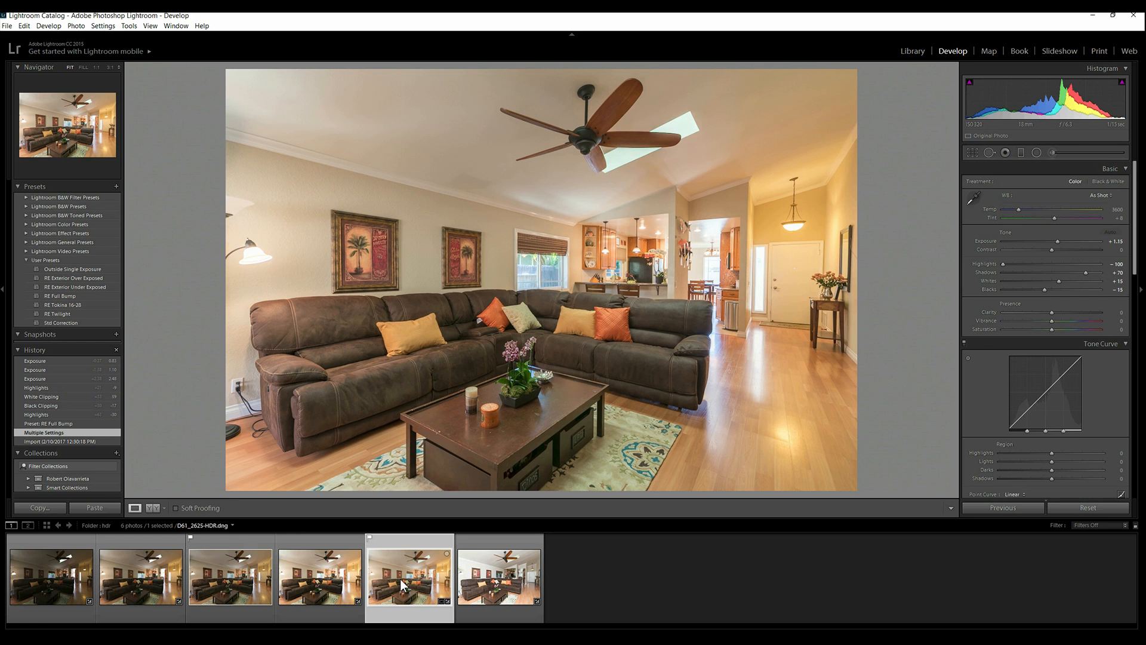
Raise the exposure of the reimported D61_2623_4_5.tif to +0.90
{"action": "left_click", "coordinate": [244, 576]}
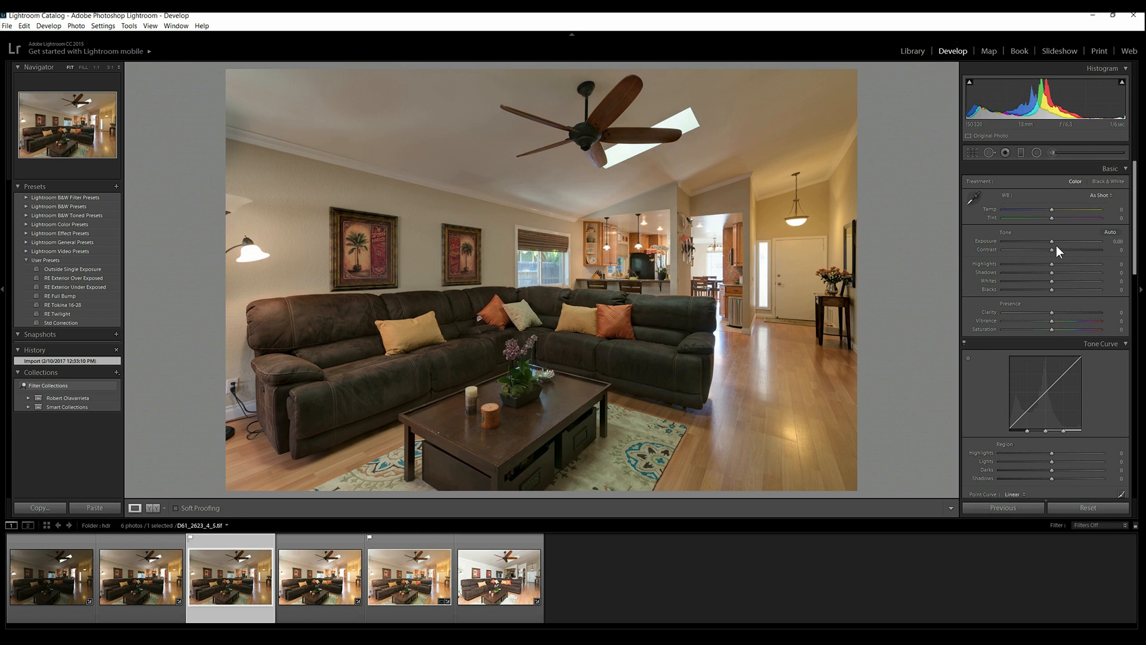
{"action": "left_click_drag", "start_coordinate": [1051, 241], "coordinate": [1062, 241]}
Paint the entry sidelight and the bright kitchen opening of D61_2623_4_5.tif with an adjustment brush set to Highlights -94
{"action": "left_click", "coordinate": [1052, 152]}
{"action": "left_click", "coordinate": [1014, 182]}
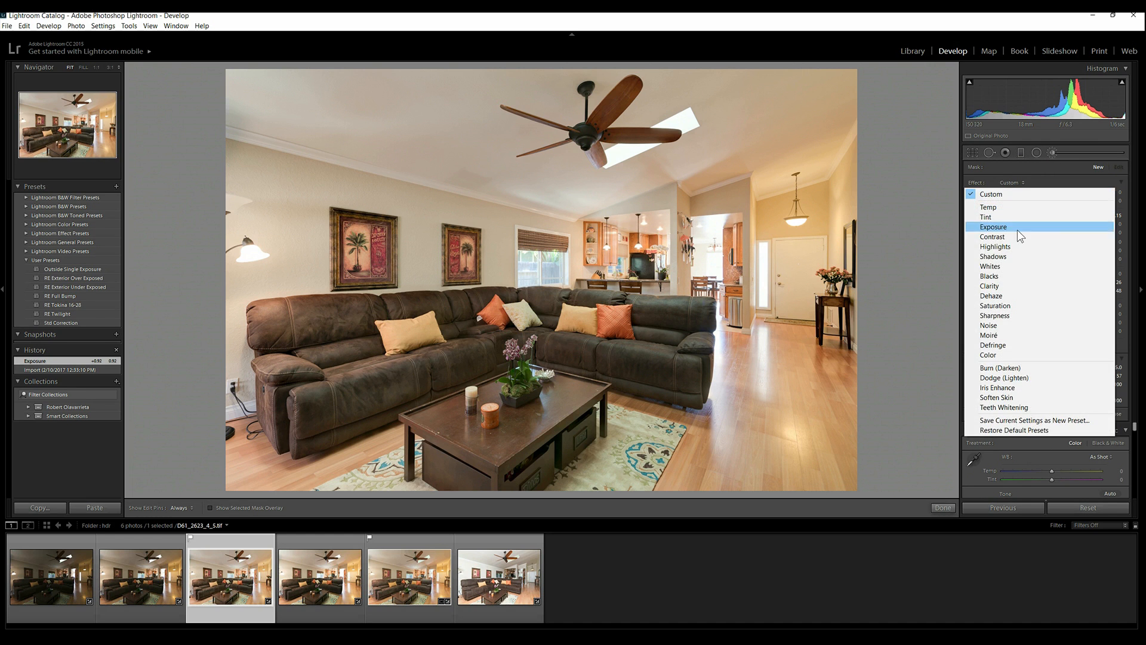
{"action": "left_click", "coordinate": [1021, 245]}
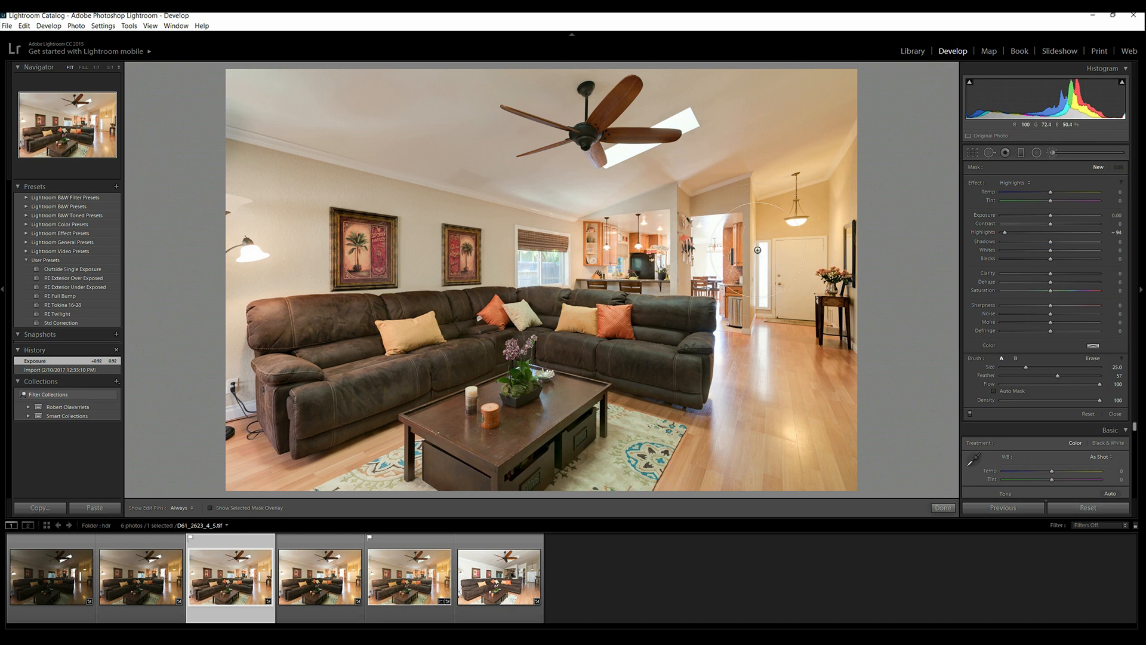
{"action": "scroll", "coordinate": [704, 236], "scroll_direction": "down", "scroll_amount": 5}
{"action": "key", "text": "h"}
{"action": "mouse_move", "coordinate": [709, 250]}
{"action": "left_mouse_down"}
{"action": "mouse_move", "coordinate": [704, 261]}
{"action": "mouse_move", "coordinate": [711, 229]}
{"action": "mouse_move", "coordinate": [709, 238]}
{"action": "left_mouse_up"}
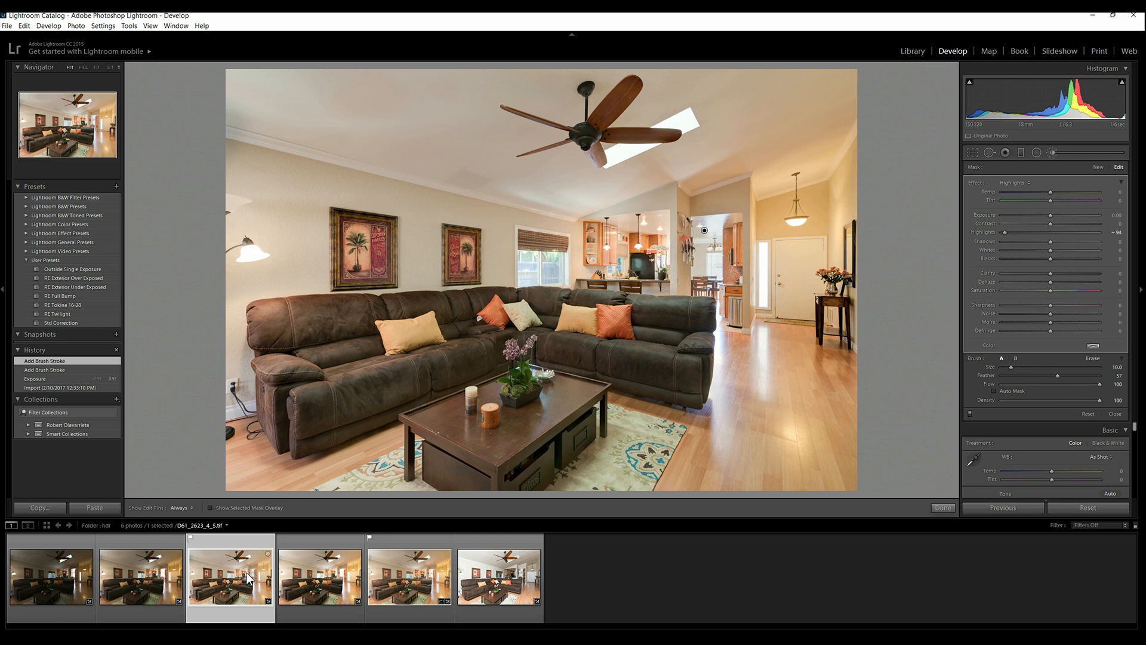
Create a virtual copy of D61_2625.NEF
{"action": "left_click", "coordinate": [311, 584]}
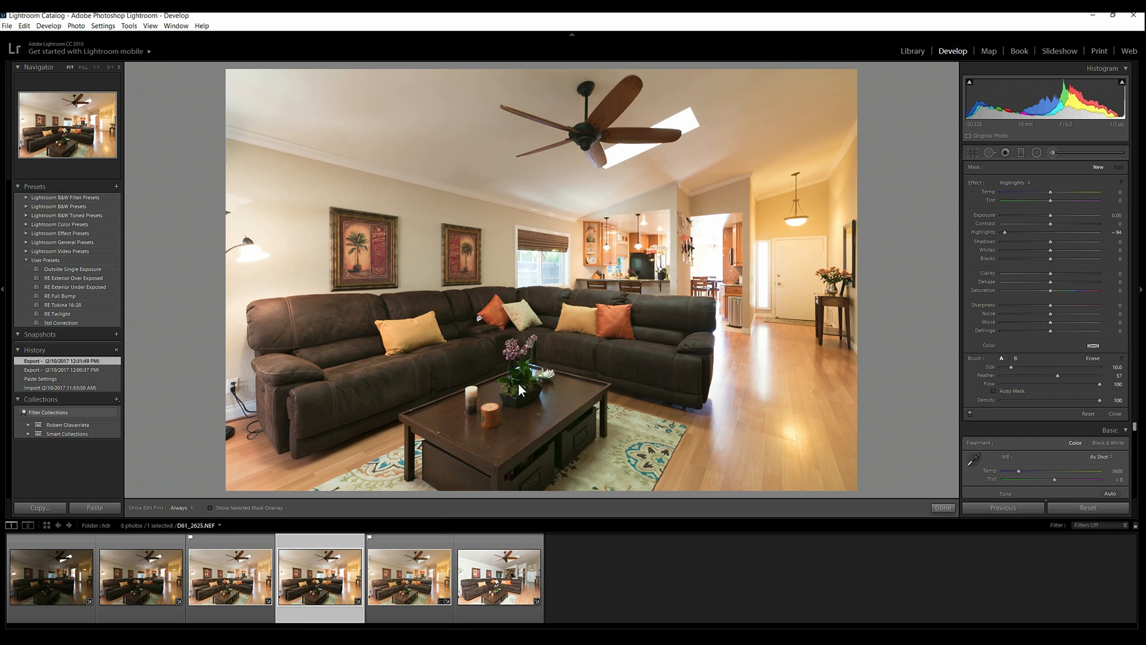
{"action": "right_click", "coordinate": [327, 591]}
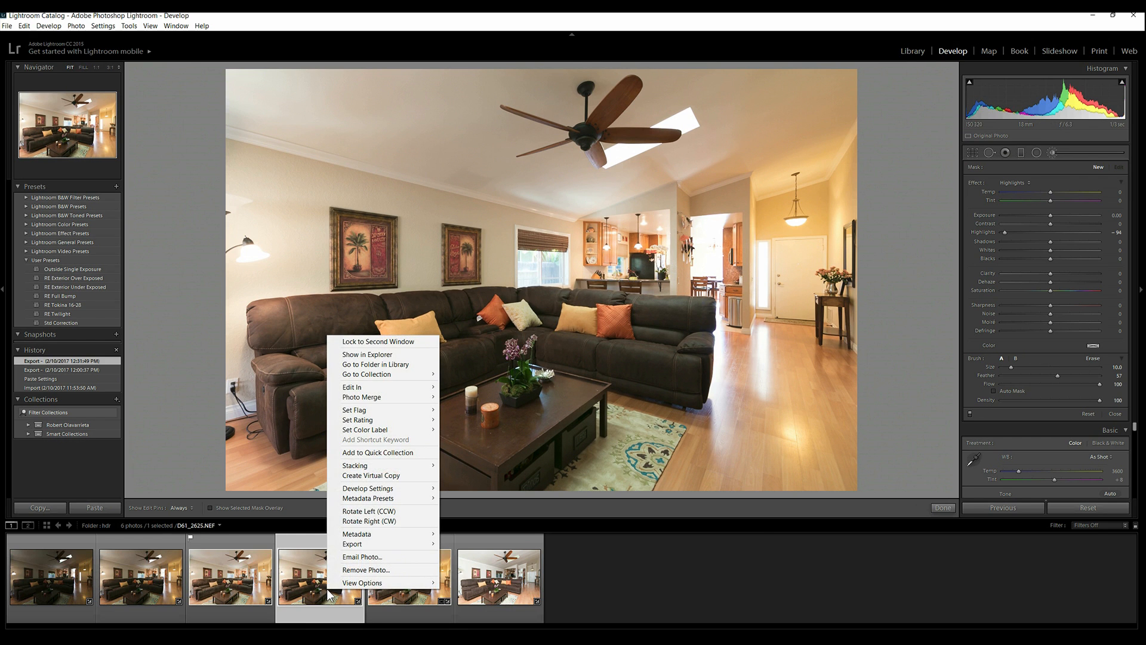
{"action": "left_click", "coordinate": [385, 475]}
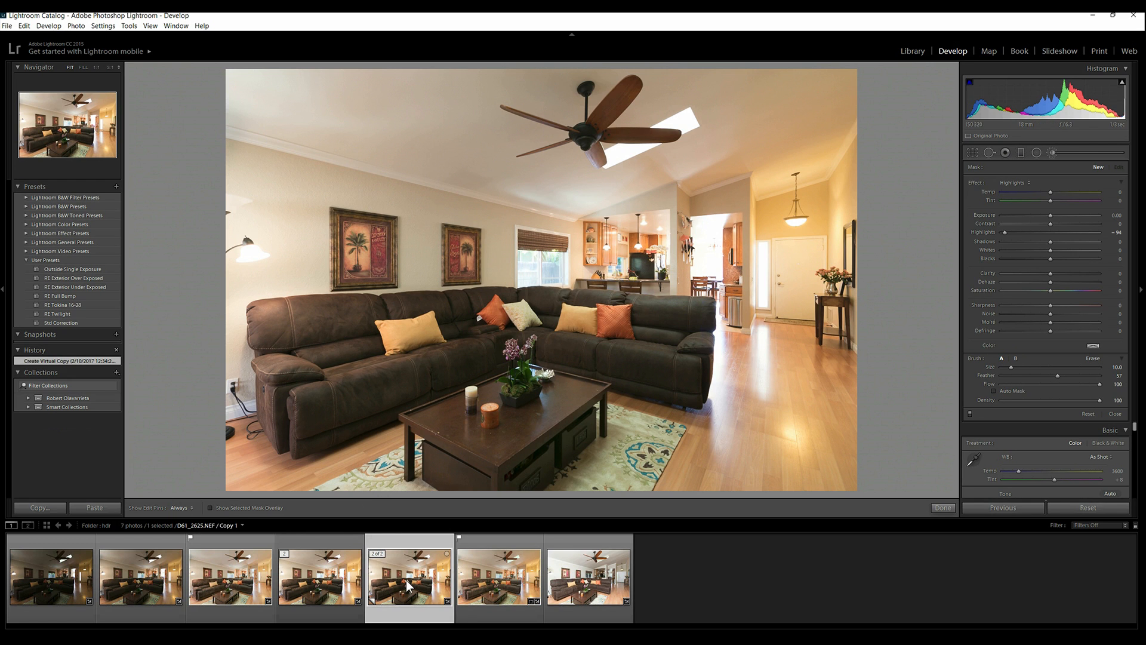
Apply the RE Full Bump preset to the virtual copy and set its exposure to +0.51
{"action": "left_click", "coordinate": [70, 296]}
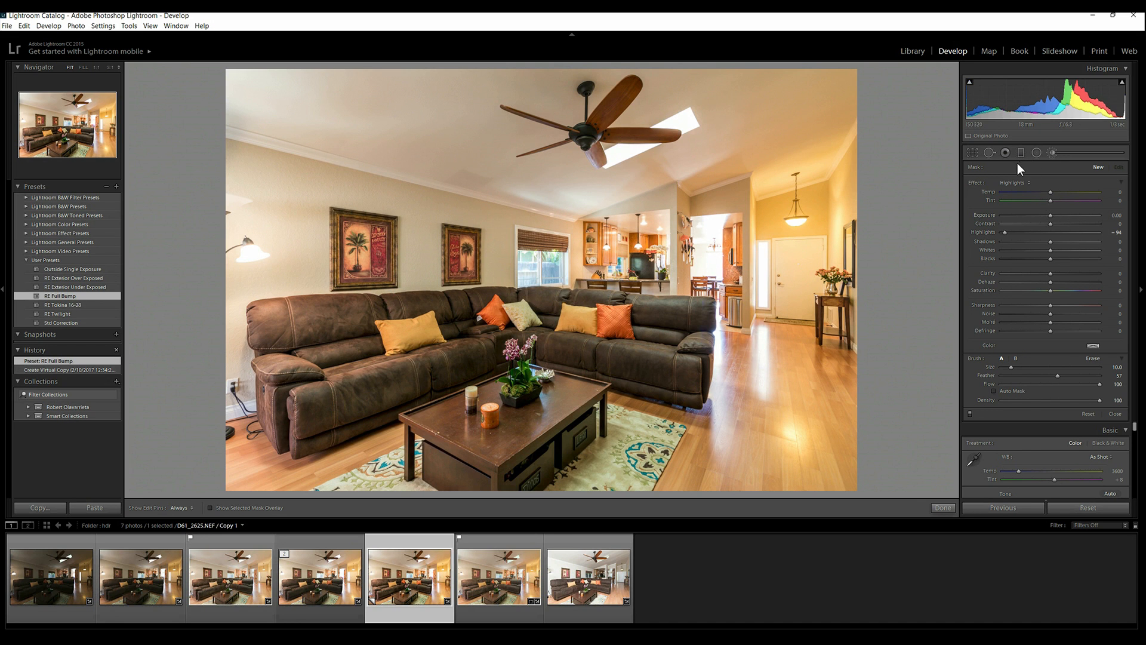
{"action": "key", "text": "k"}
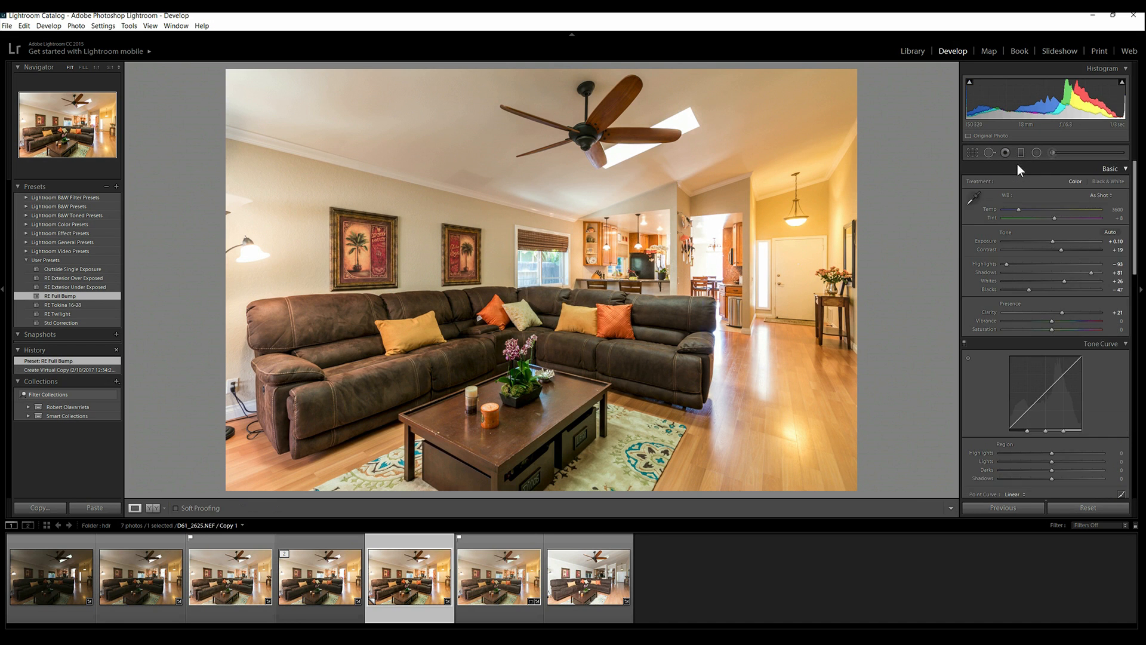
{"action": "left_click", "coordinate": [1062, 240]}
{"action": "left_click", "coordinate": [1054, 241]}
{"action": "left_click_drag", "start_coordinate": [1054, 241], "coordinate": [1056, 241]}
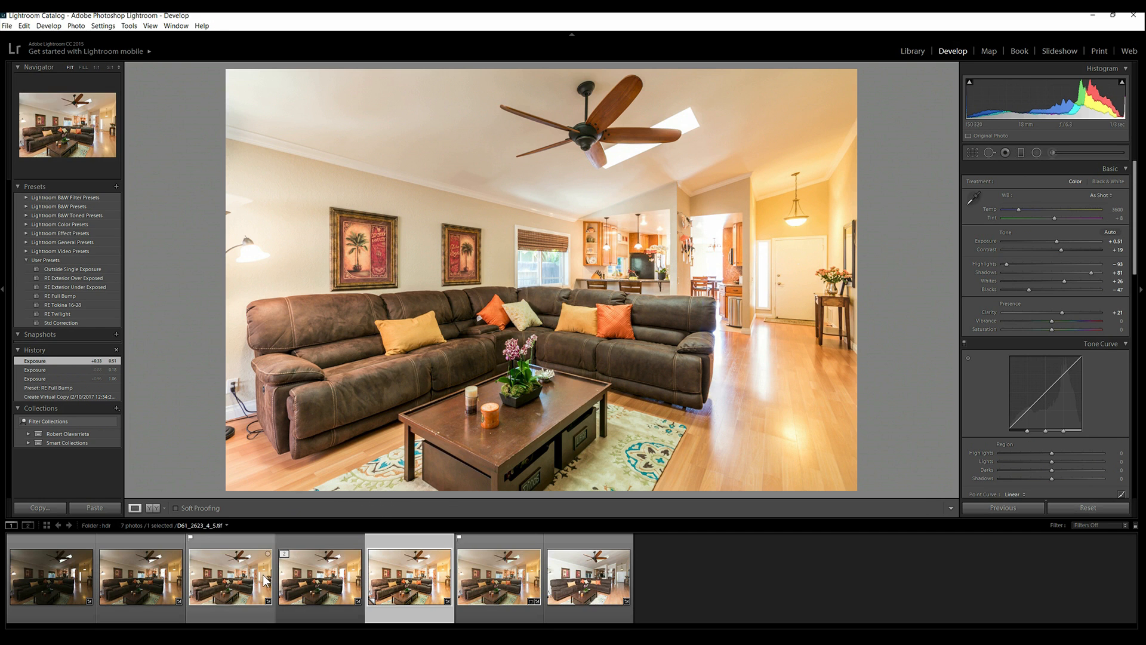
Open D61_2631.NEF and D61_2623_4_5.tif together as layers in Photoshop
{"action": "left_click", "coordinate": [580, 585]}
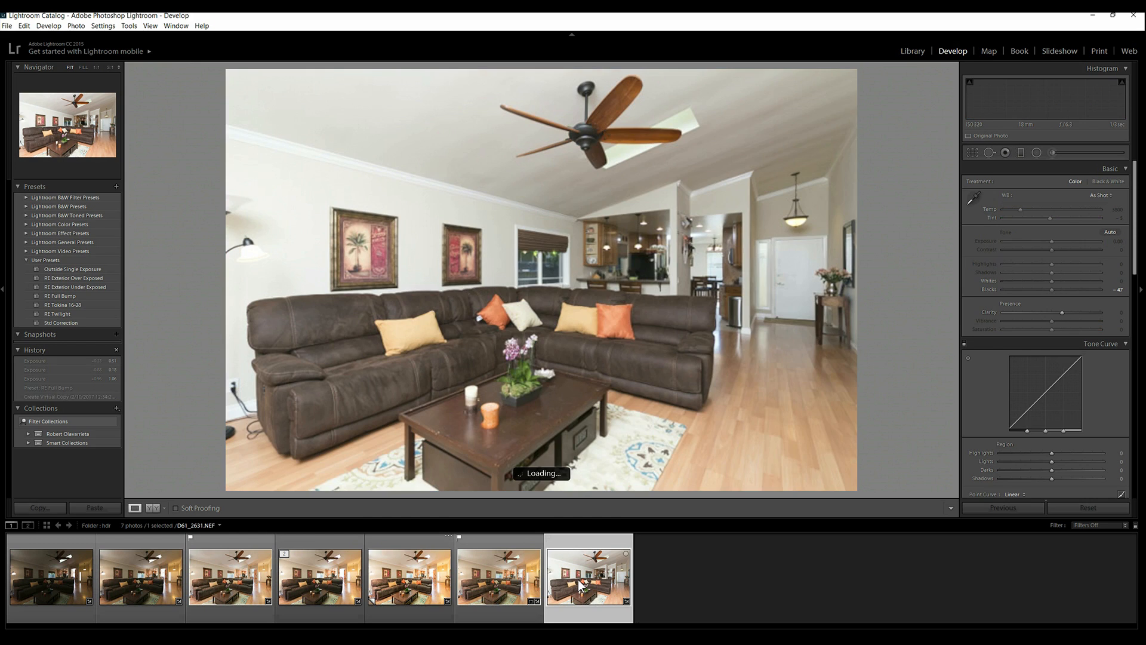
{"action": "left_click", "coordinate": [232, 584], "text": "ctrl"}
{"action": "right_click", "coordinate": [232, 584]}
{"action": "mouse_move", "coordinate": [292, 400]}
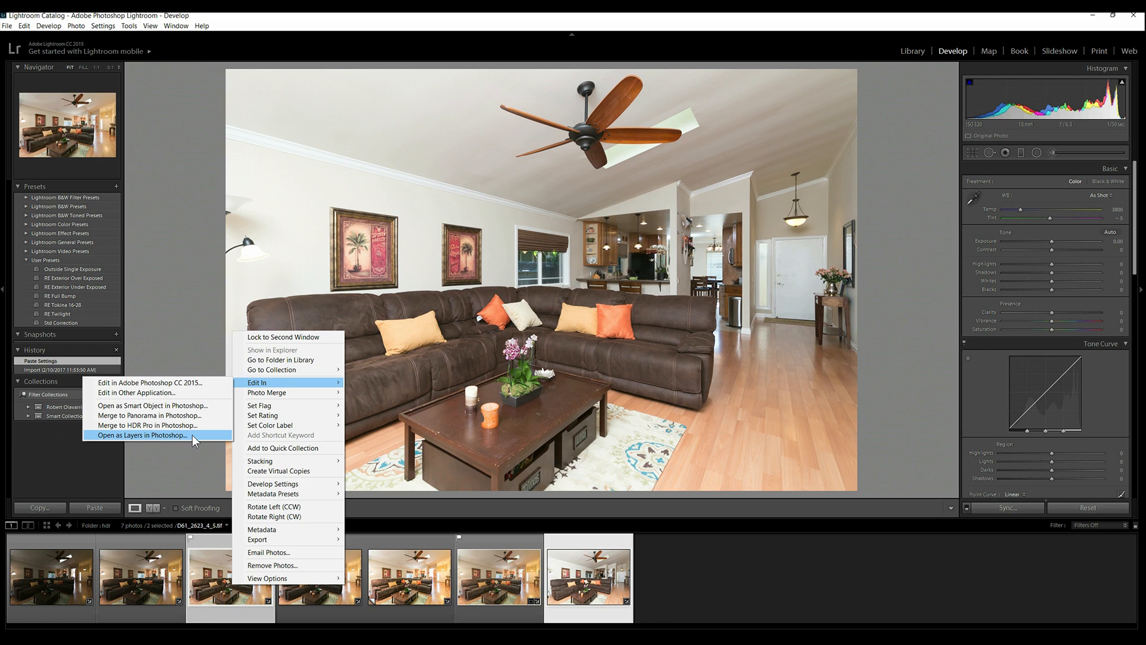
{"action": "left_click", "coordinate": [192, 434]}
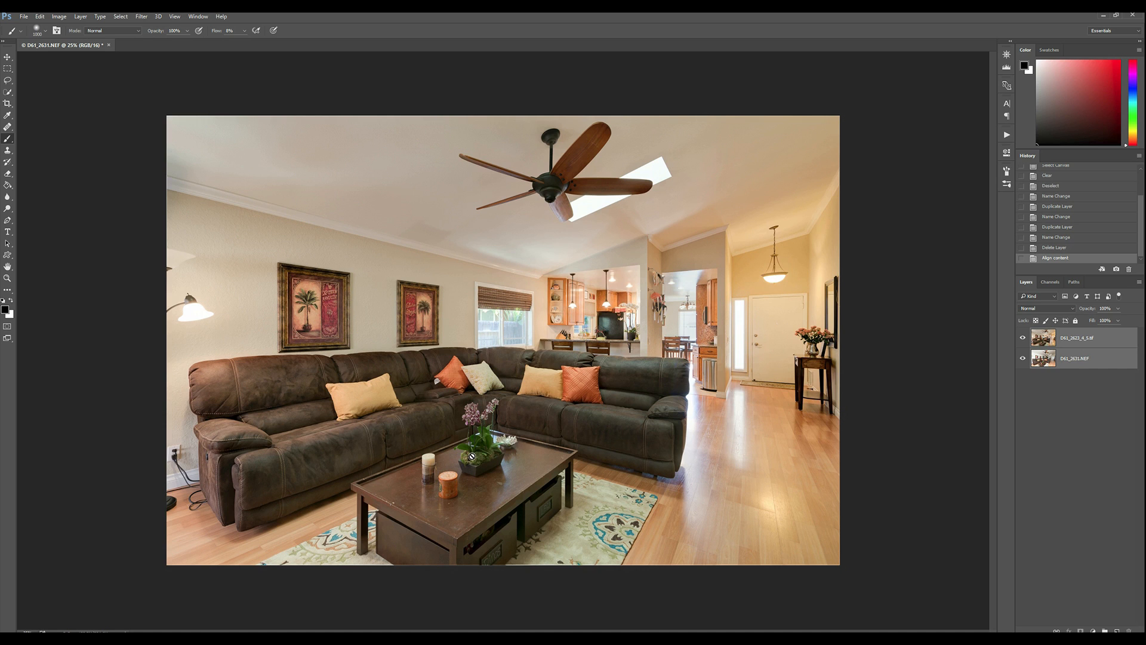
Set the blend mode of the D61_2623_4_5.tif layer to Luminosity
{"action": "left_click", "coordinate": [1089, 344]}
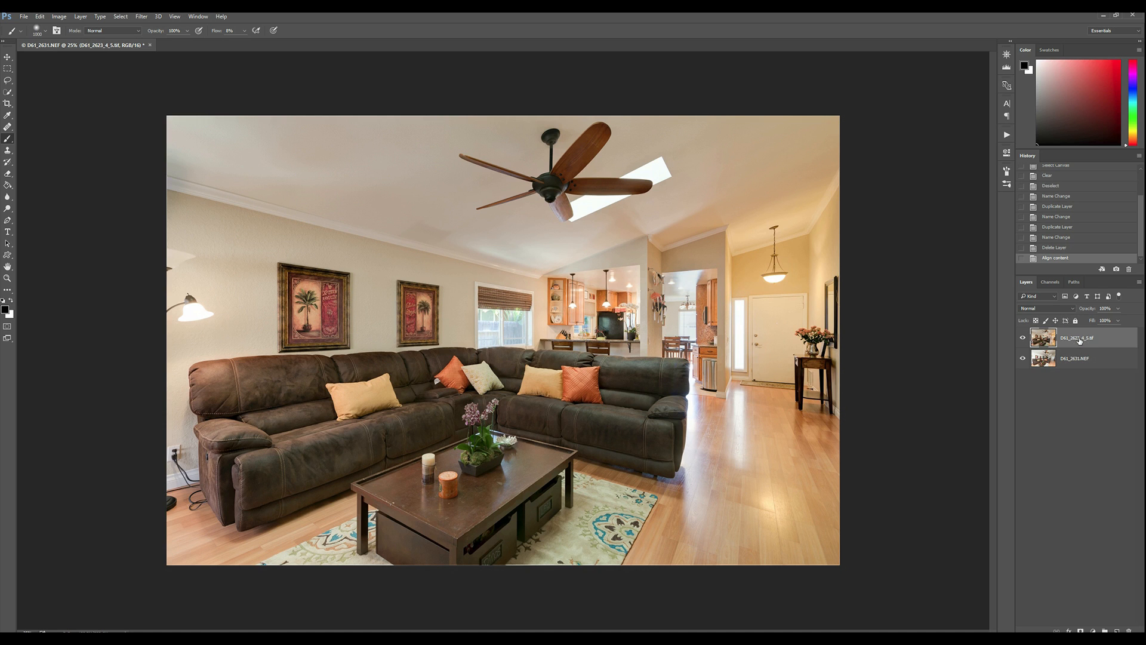
{"action": "left_click", "coordinate": [1051, 307]}
{"action": "left_click", "coordinate": [1036, 481]}
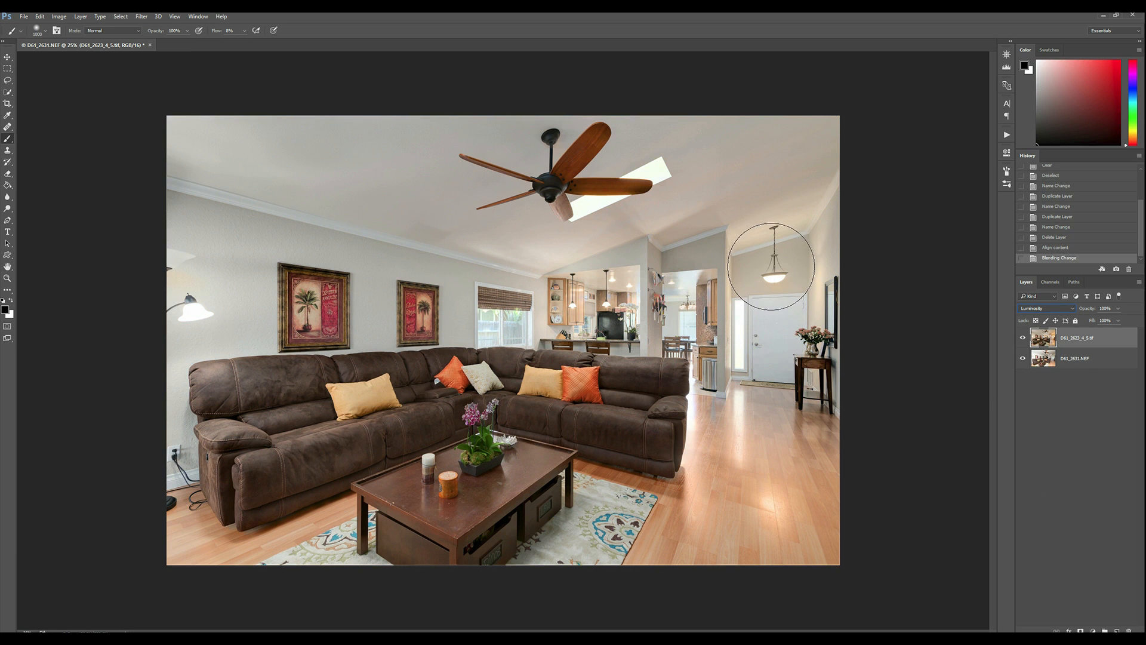
{"action": "key", "text": "ctrl+plus"}
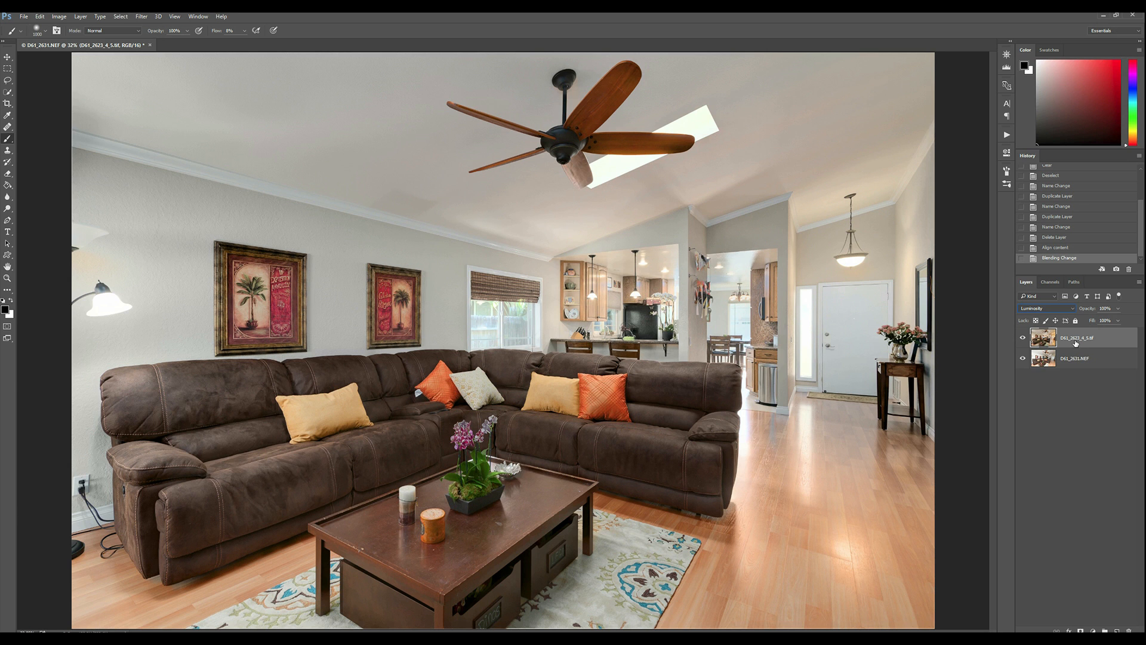
Add a black layer mask that hides the whole D61_2623_4_5.tif layer
{"action": "key", "text": "alt+l"}
{"action": "key", "text": "m"}
{"action": "key", "text": "h"}
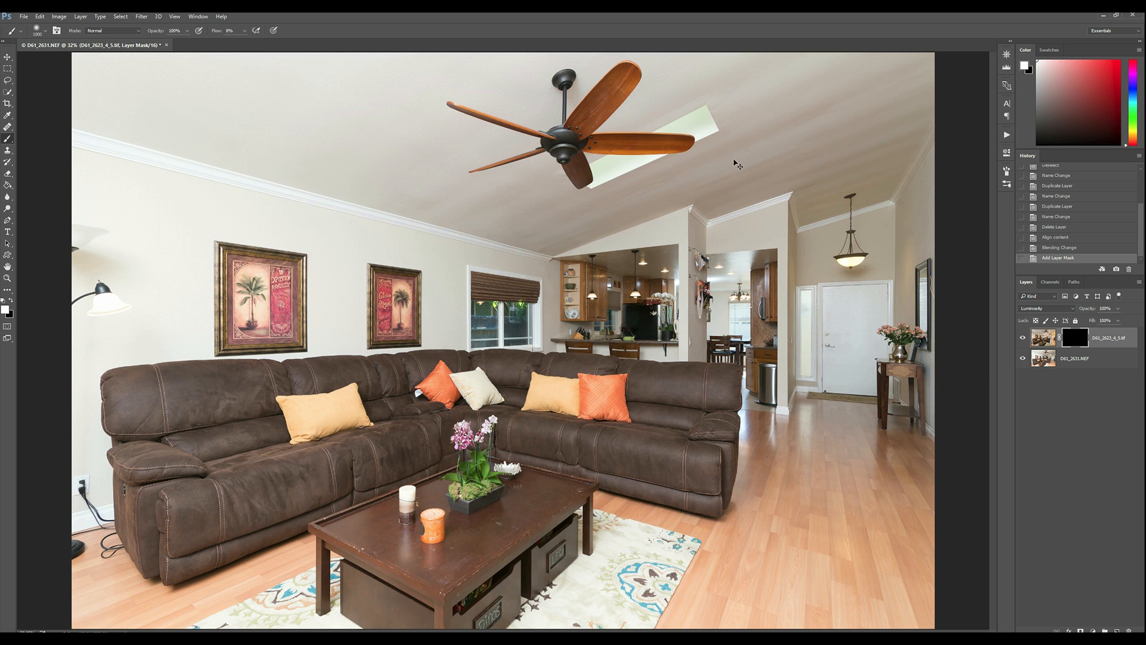
{"action": "key", "text": "ctrl+minus"}
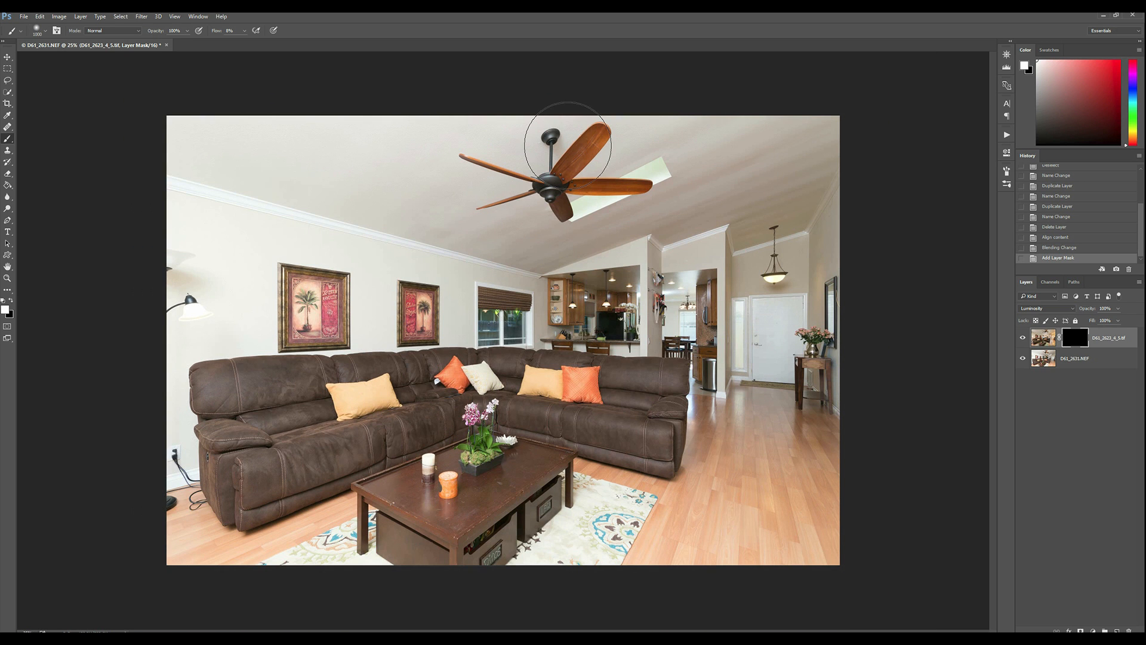
Paint white on the layer mask over the entry door area and the kitchen opening to blend in the HDR luminosity
{"action": "key", "text": "bracketright"}
{"action": "key", "text": "bracketright"}
{"action": "key", "text": "bracketright"}
{"action": "key", "text": "bracketright"}
{"action": "key", "text": "bracketright"}
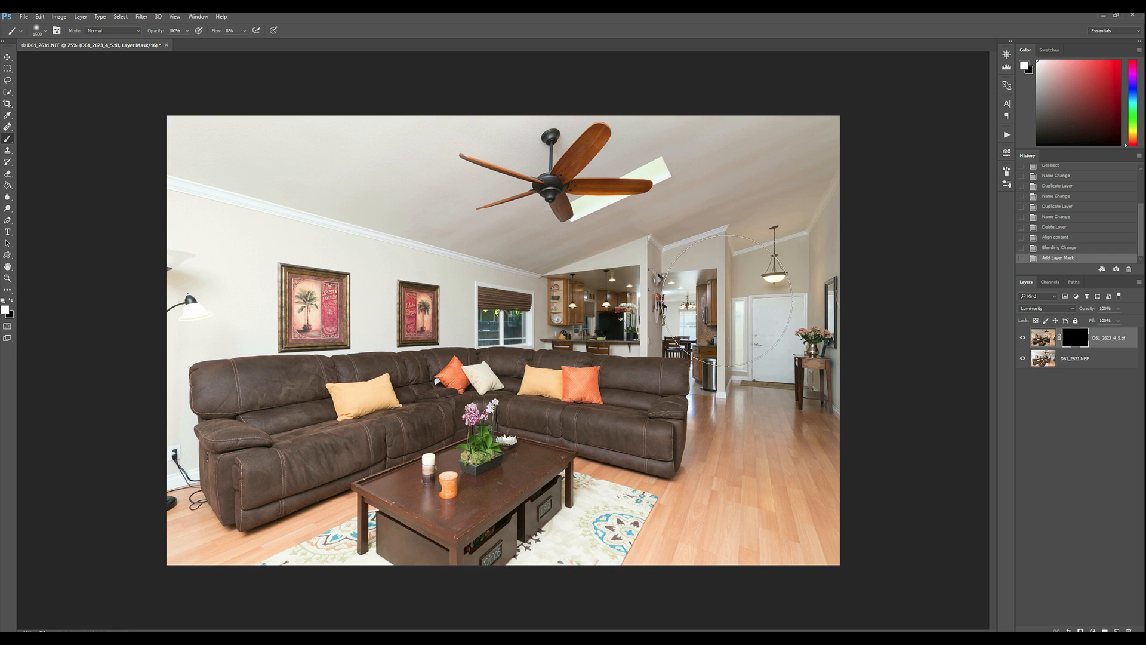
{"action": "left_click_drag", "start_coordinate": [775, 296], "coordinate": [774, 287]}
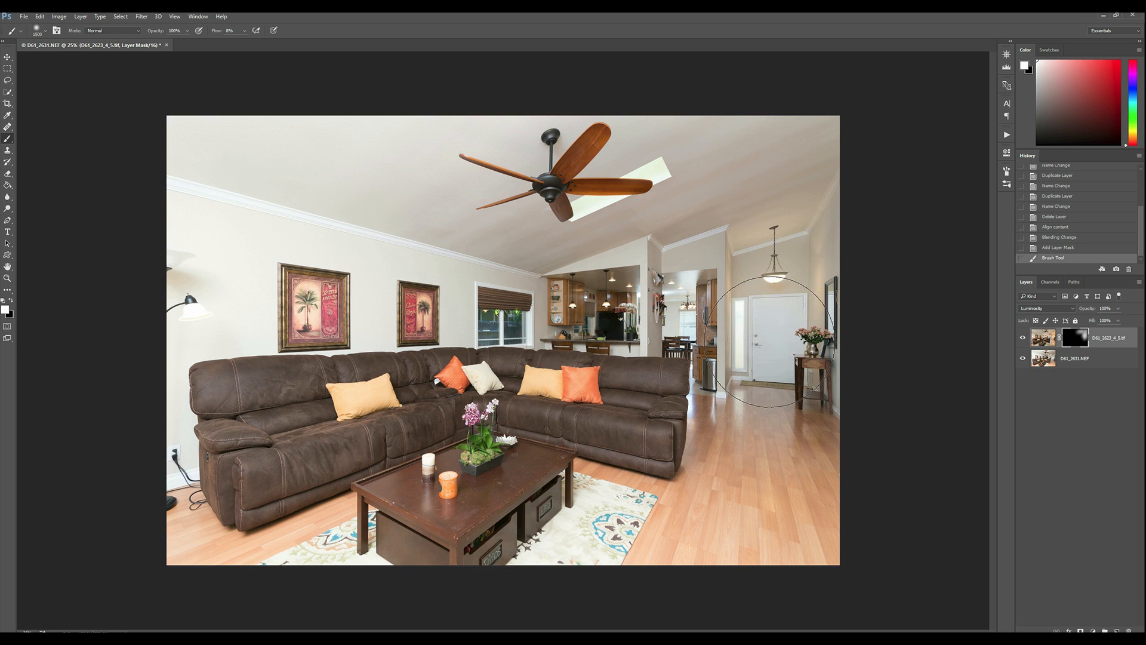
{"action": "mouse_move", "coordinate": [778, 380]}
{"action": "left_mouse_down"}
{"action": "mouse_move", "coordinate": [773, 401]}
{"action": "mouse_move", "coordinate": [771, 339]}
{"action": "mouse_move", "coordinate": [782, 392]}
{"action": "mouse_move", "coordinate": [784, 319]}
{"action": "mouse_move", "coordinate": [760, 440]}
{"action": "mouse_move", "coordinate": [625, 322]}
{"action": "left_mouse_up"}
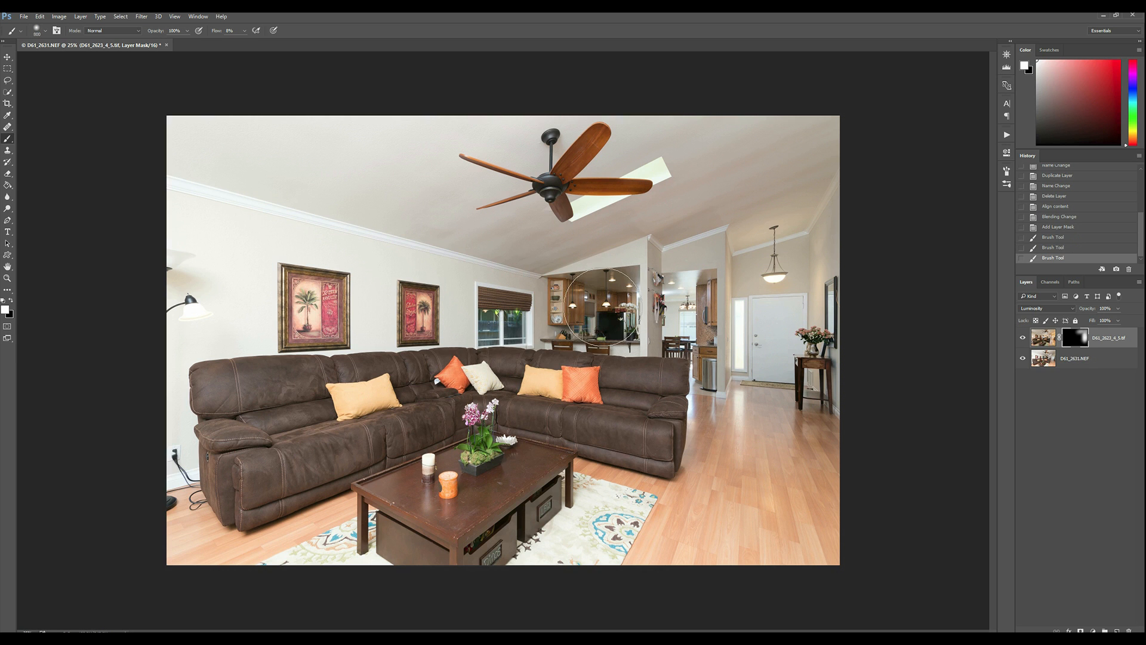
{"action": "left_click_drag", "start_coordinate": [592, 303], "coordinate": [615, 303]}
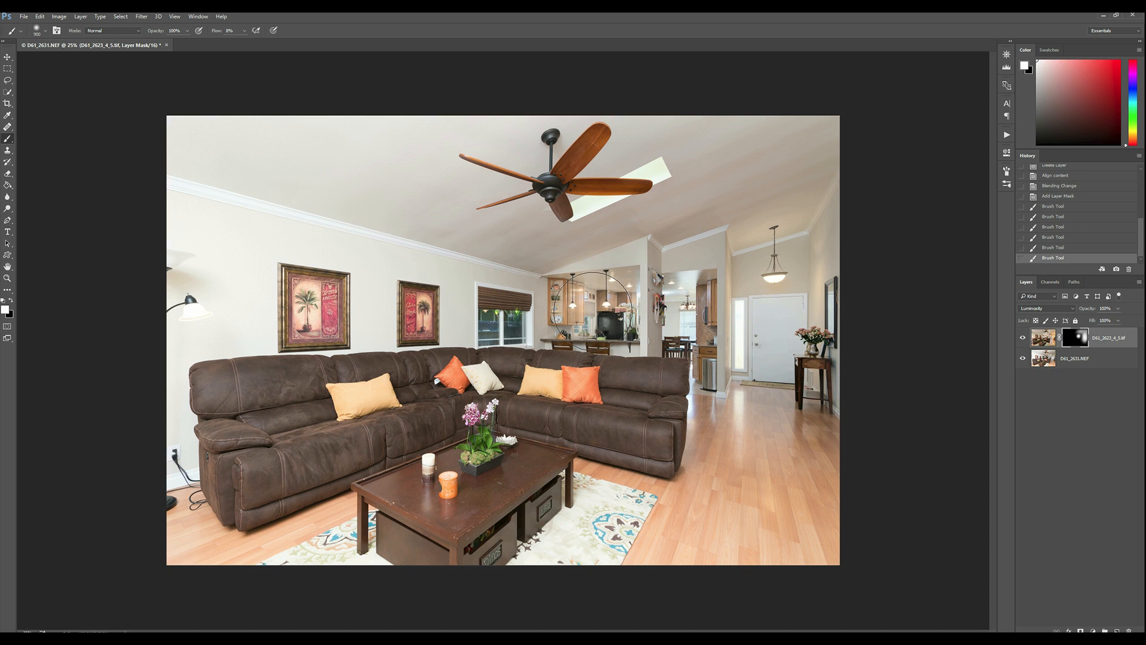
Enlarge the brush and paint white on the mask over the ceiling around the skylight and the wall beside the floor lamp
{"action": "key", "text": "bracketright"}
{"action": "key", "text": "bracketright"}
{"action": "key", "text": "bracketright"}
{"action": "key", "text": "bracketright"}
{"action": "key", "text": "bracketright"}
{"action": "key", "text": "bracketright"}
{"action": "key", "text": "bracketright"}
{"action": "key", "text": "bracketright"}
{"action": "key", "text": "bracketright"}
{"action": "key", "text": "bracketright"}
{"action": "key", "text": "bracketright"}
{"action": "key", "text": "bracketright"}
{"action": "key", "text": "bracketright"}
{"action": "key", "text": "bracketright"}
{"action": "mouse_move", "coordinate": [733, 144]}
{"action": "left_mouse_down"}
{"action": "mouse_move", "coordinate": [652, 159]}
{"action": "mouse_move", "coordinate": [787, 131]}
{"action": "mouse_move", "coordinate": [608, 180]}
{"action": "mouse_move", "coordinate": [795, 153]}
{"action": "mouse_move", "coordinate": [633, 155]}
{"action": "left_mouse_up"}
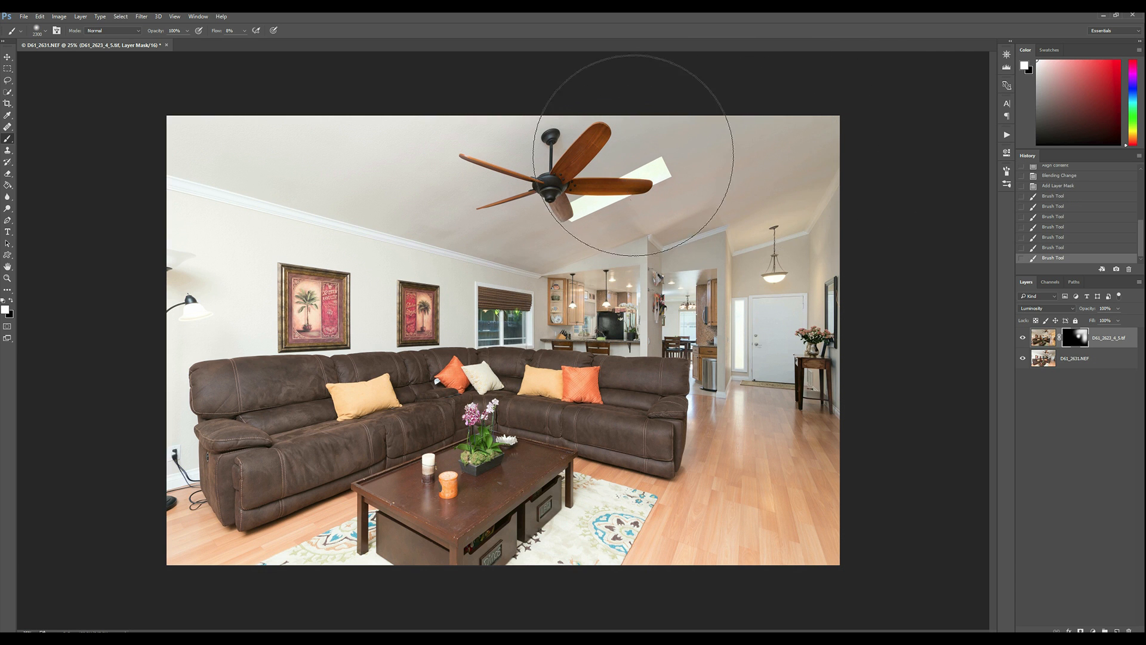
{"action": "mouse_move", "coordinate": [227, 289]}
{"action": "left_mouse_down"}
{"action": "mouse_move", "coordinate": [225, 245]}
{"action": "mouse_move", "coordinate": [223, 319]}
{"action": "mouse_move", "coordinate": [210, 322]}
{"action": "mouse_move", "coordinate": [215, 198]}
{"action": "mouse_move", "coordinate": [322, 146]}
{"action": "left_mouse_up"}
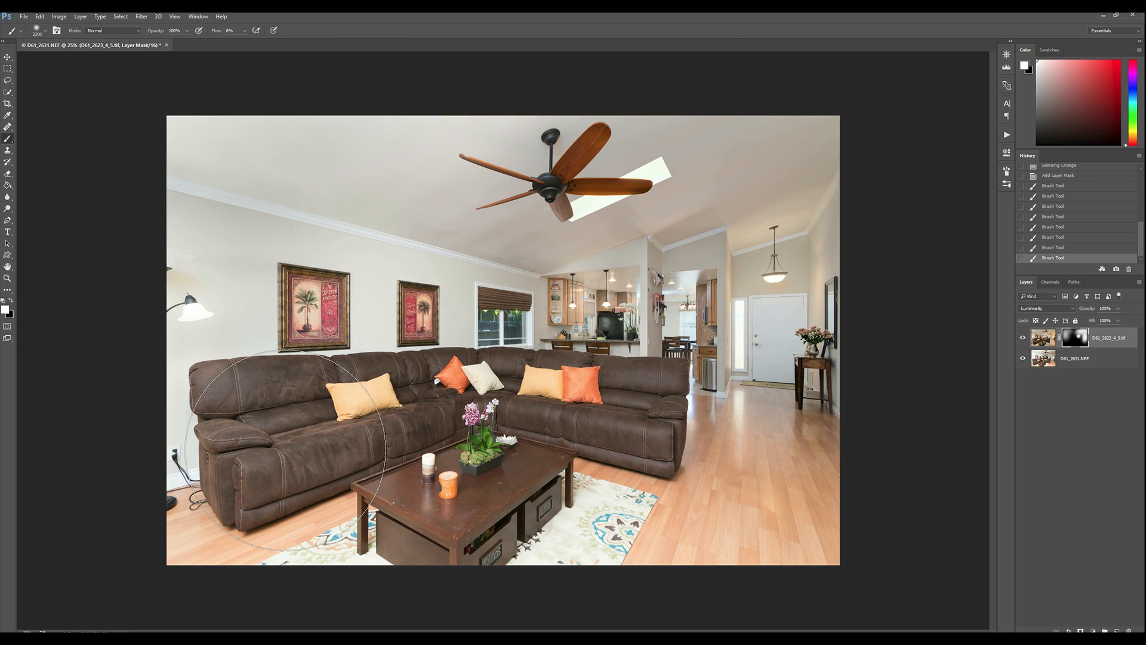
Reduce the brush size and paint white on the mask over the coffee table, sofa, picture wall and wood floor
{"action": "key", "text": "bracketleft"}
{"action": "key", "text": "bracketleft"}
{"action": "key", "text": "bracketleft"}
{"action": "key", "text": "bracketleft"}
{"action": "key", "text": "bracketleft"}
{"action": "key", "text": "bracketleft"}
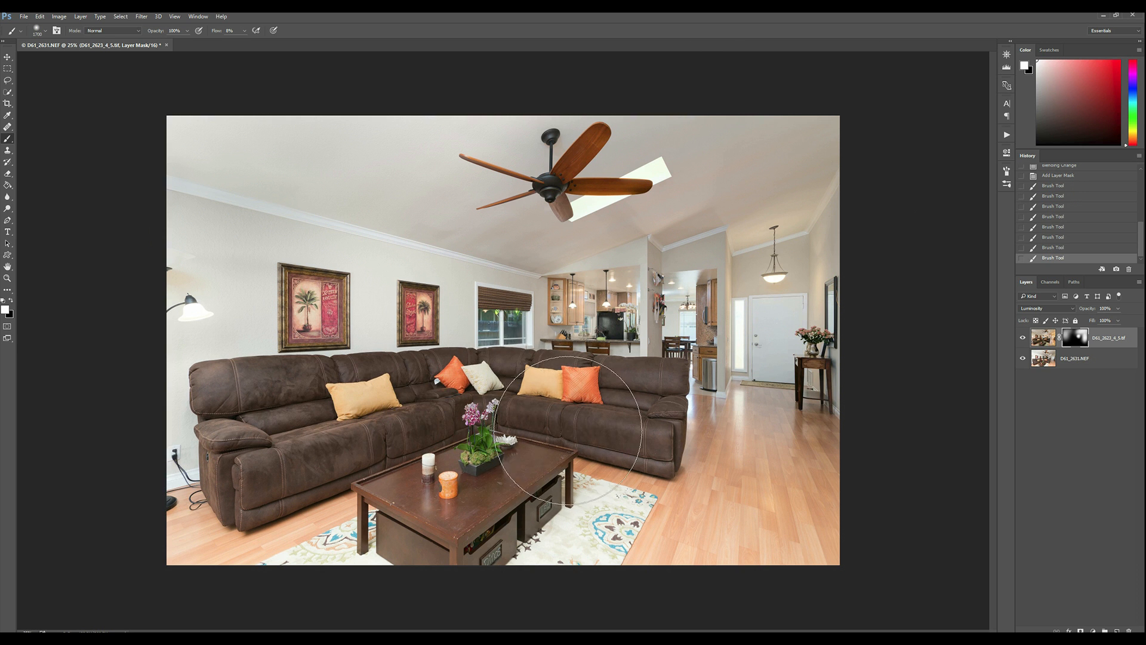
{"action": "mouse_move", "coordinate": [425, 510]}
{"action": "left_mouse_down"}
{"action": "mouse_move", "coordinate": [518, 518]}
{"action": "mouse_move", "coordinate": [483, 436]}
{"action": "mouse_move", "coordinate": [413, 400]}
{"action": "mouse_move", "coordinate": [387, 355]}
{"action": "left_mouse_up"}
{"action": "left_click_drag", "start_coordinate": [153, 245], "coordinate": [483, 228]}
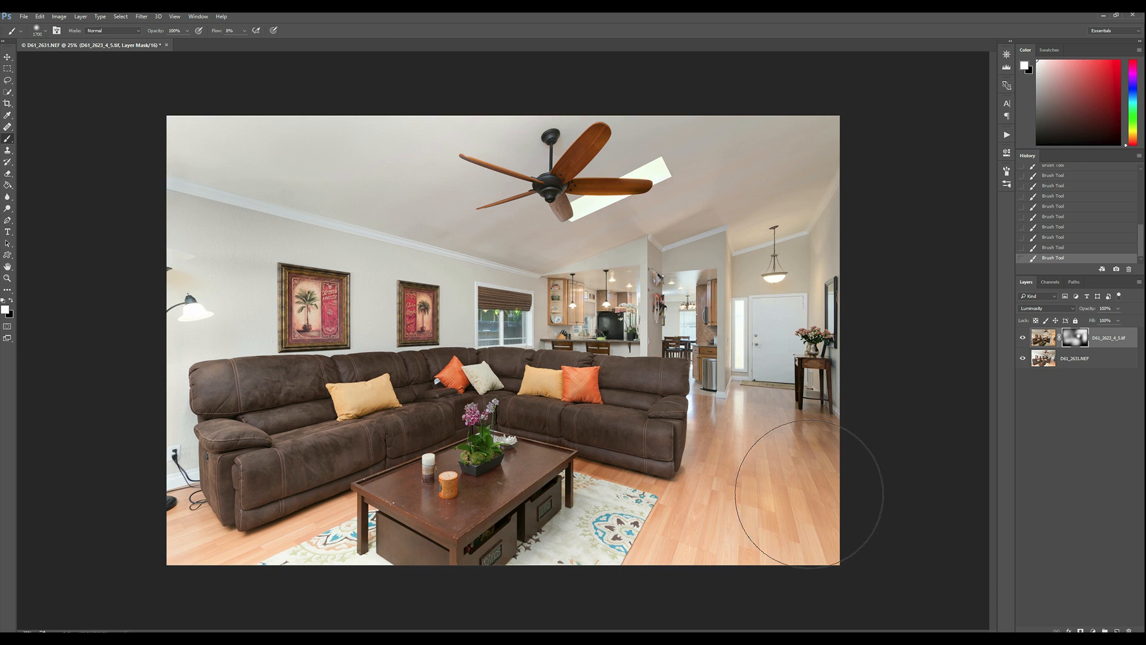
{"action": "mouse_move", "coordinate": [721, 462]}
{"action": "left_mouse_down"}
{"action": "mouse_move", "coordinate": [671, 529]}
{"action": "mouse_move", "coordinate": [194, 545]}
{"action": "mouse_move", "coordinate": [203, 417]}
{"action": "mouse_move", "coordinate": [234, 414]}
{"action": "left_mouse_up"}
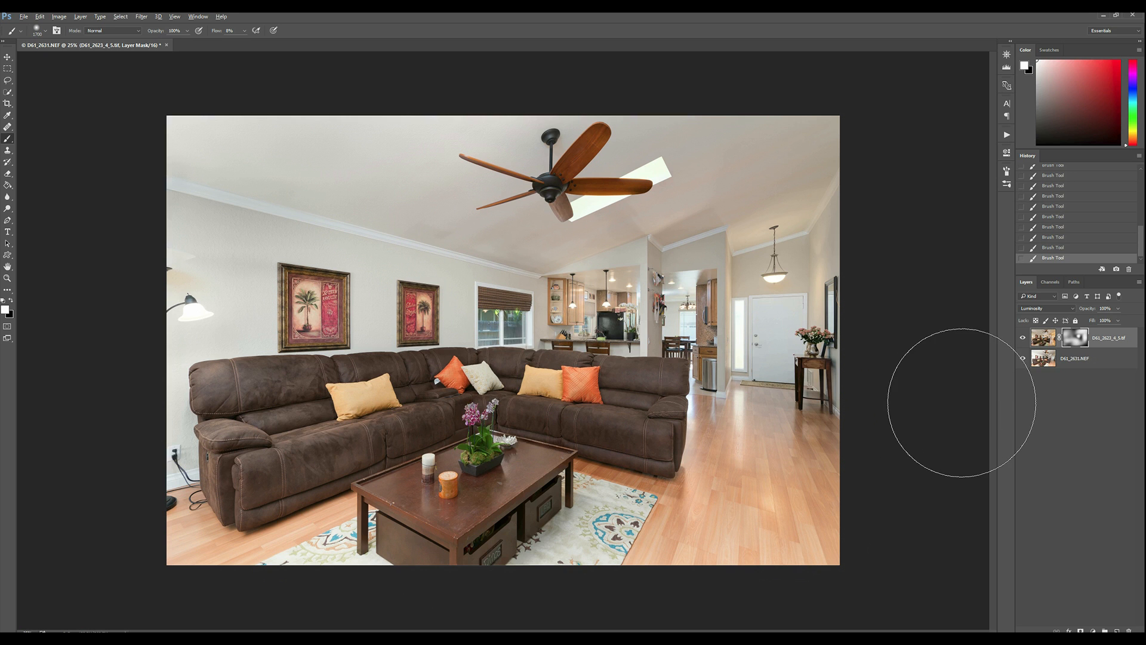
Flatten and save the blended image, and switch back to Lightroom
{"action": "key", "text": "alt+l"}
{"action": "key", "text": "Up"}
{"action": "key", "text": "Up"}
{"action": "key", "text": "Return"}
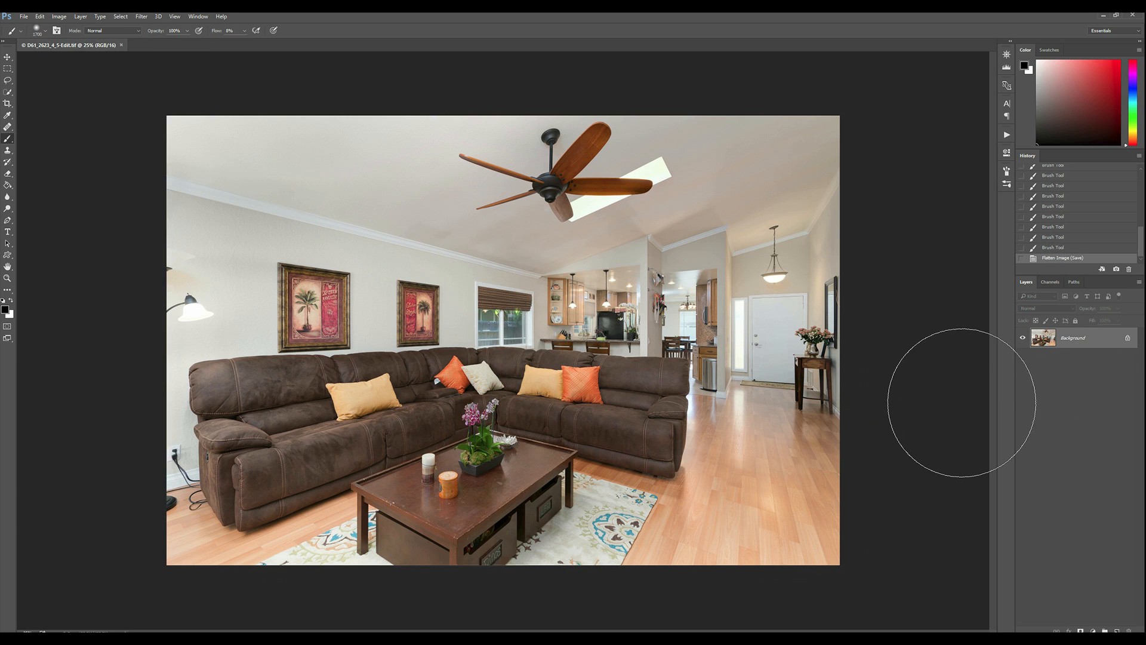
{"action": "key", "text": "alt+Tab"}
{"action": "key", "text": "Tab"}
{"action": "key", "text": "Tab"}
{"action": "key", "text": "Tab"}
{"action": "key", "text": "Tab"}
{"action": "key", "text": "Tab"}
{"action": "key", "text": "Tab"}
{"action": "key", "text": "Tab"}
{"action": "key", "text": "Tab"}
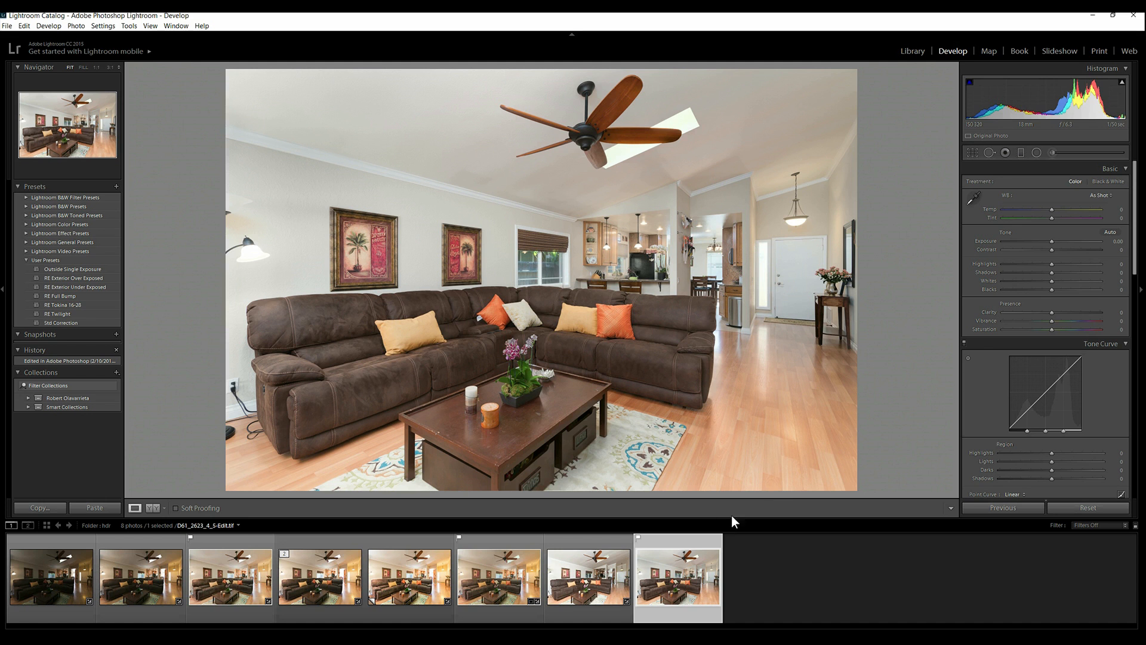
Apply the RE Full Bump preset to D61_2623_4_5-Edit.tif and adjust it to Clarity +8, Blacks -26 and Highlights -64
{"action": "left_click", "coordinate": [67, 296]}
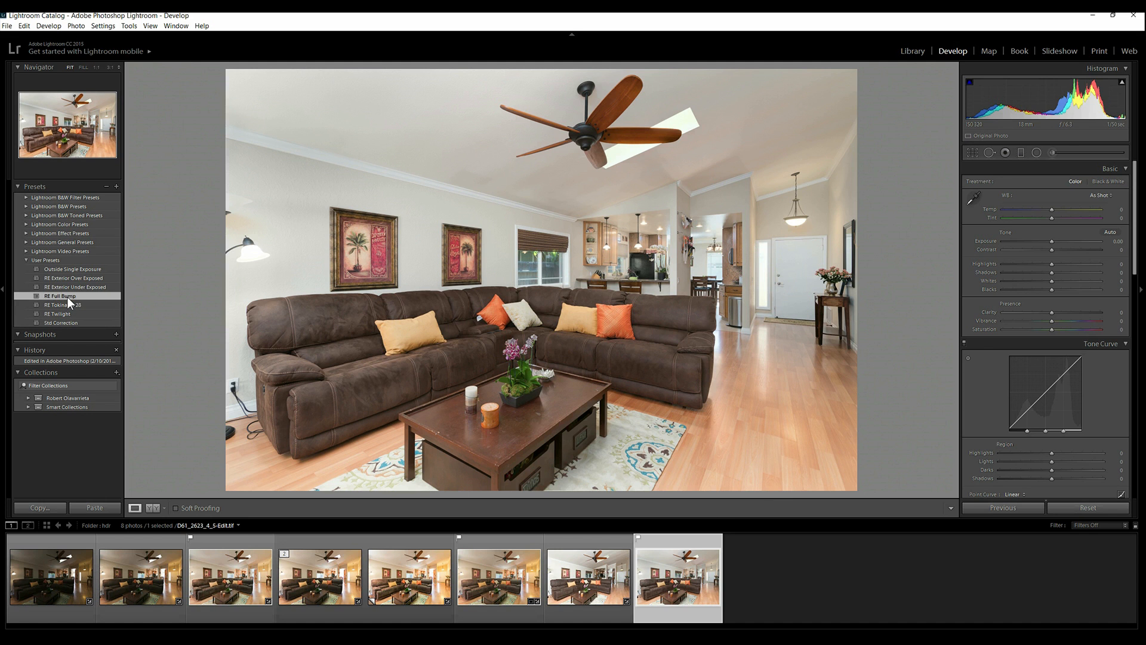
{"action": "left_click", "coordinate": [1055, 312]}
{"action": "left_click", "coordinate": [1039, 289]}
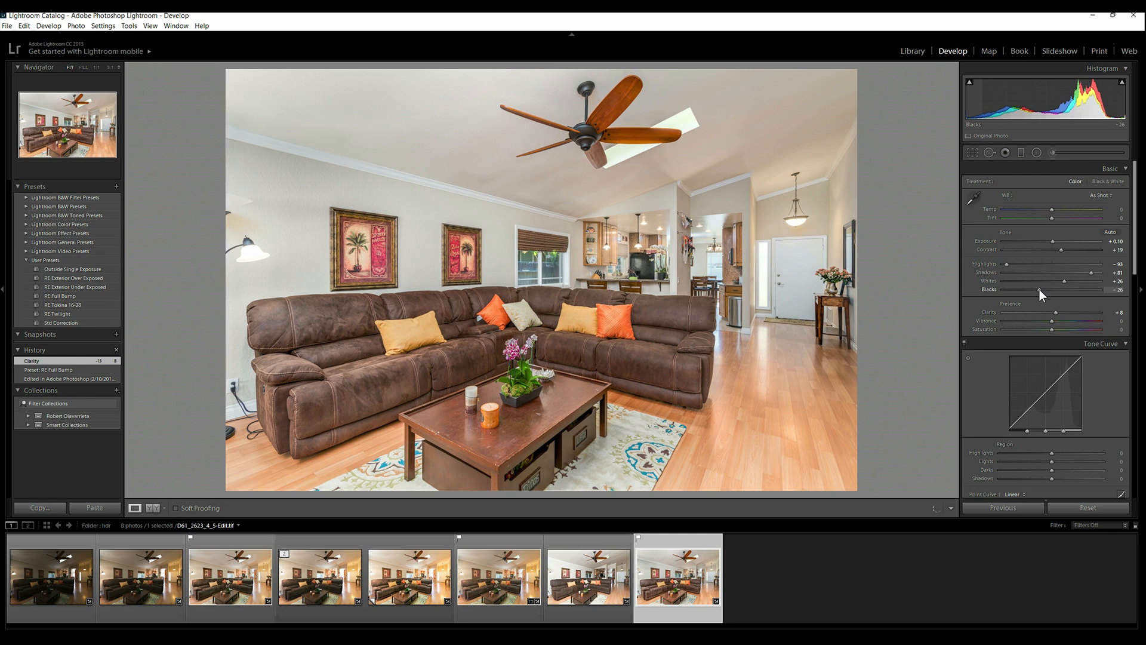
{"action": "left_click", "coordinate": [1019, 264]}
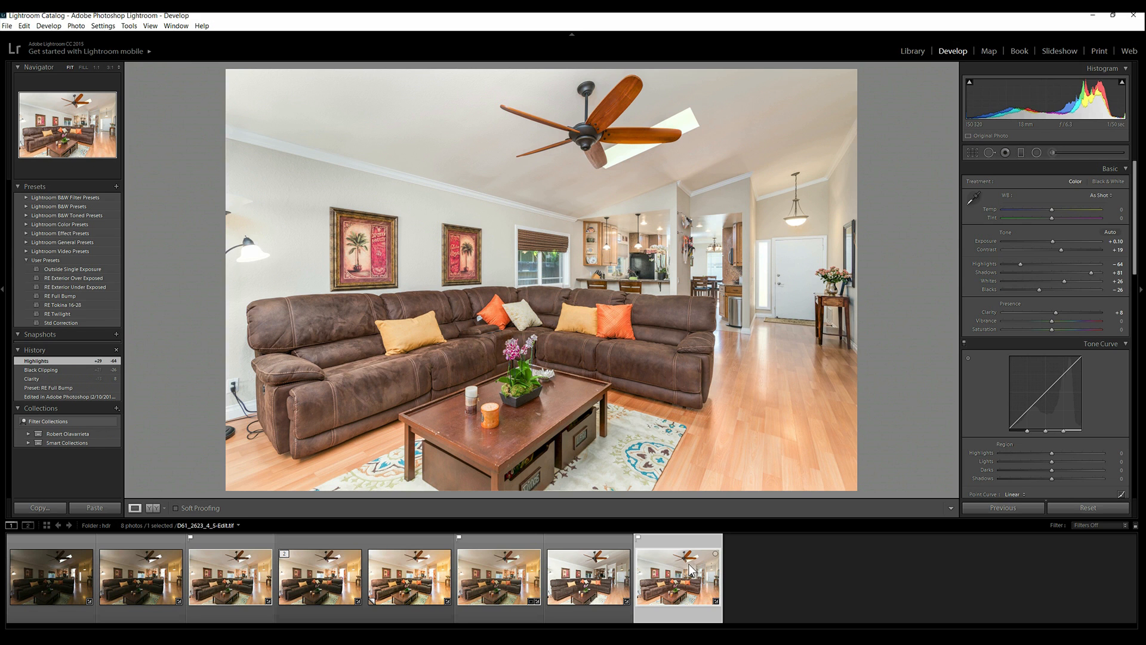
Compare D61_2625-HDR.dng, D61_2623_4_5.tif and the blended D61_2623_4_5-Edit.tif, ending on the blended version
{"action": "left_click", "coordinate": [517, 585]}
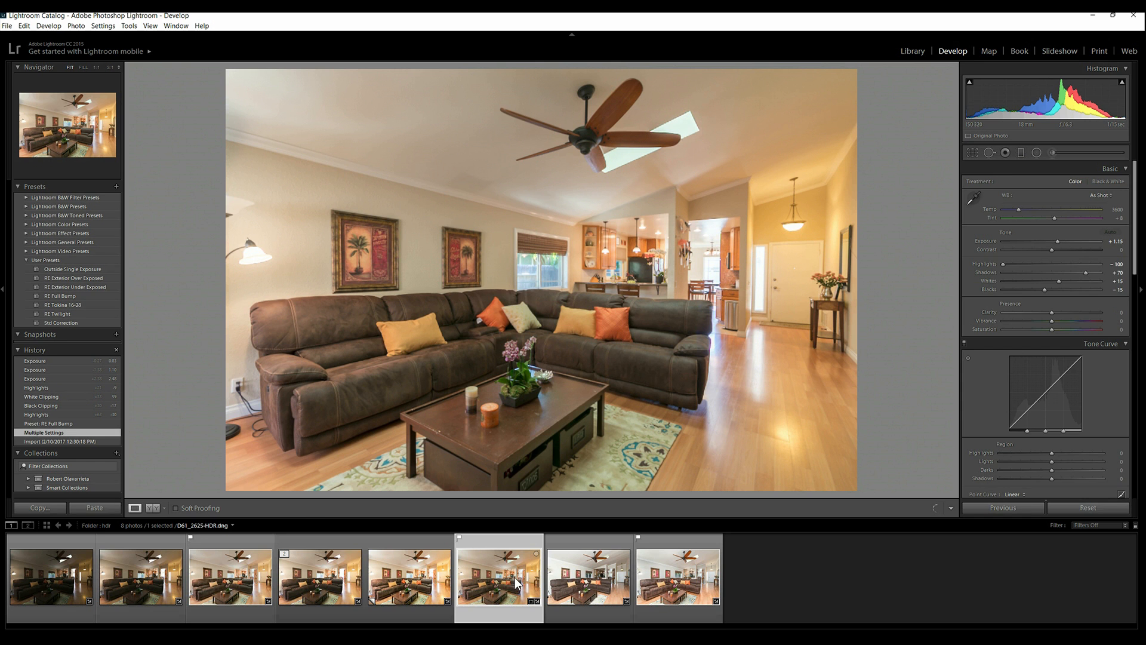
{"action": "left_click", "coordinate": [243, 582]}
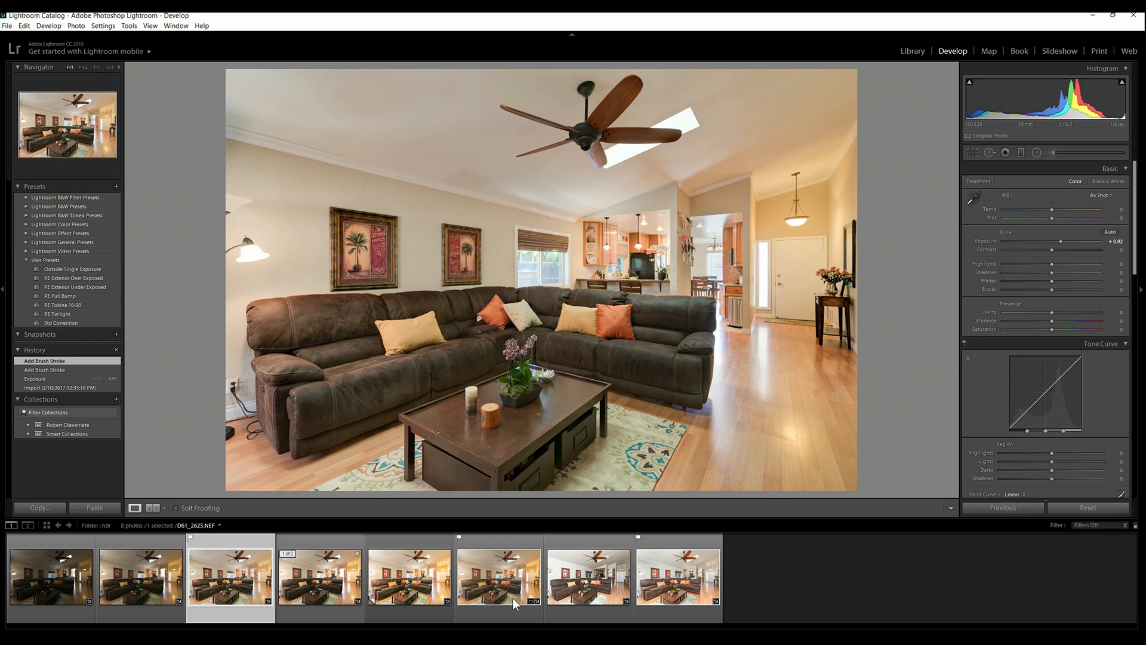
{"action": "left_click", "coordinate": [513, 576]}
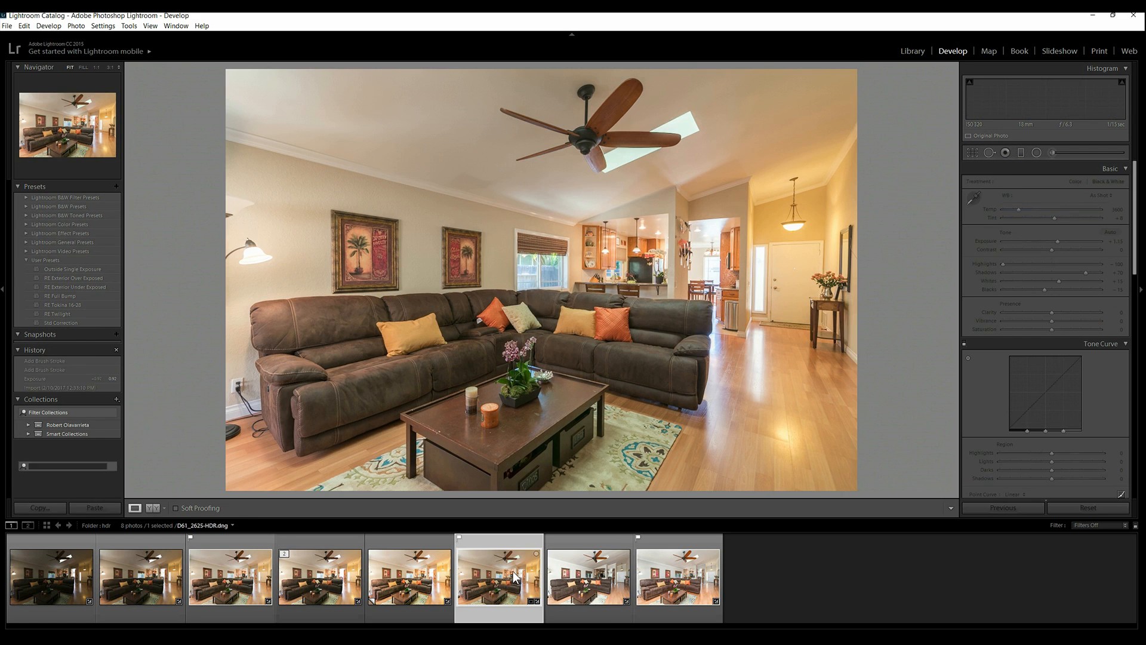
{"action": "left_click", "coordinate": [694, 576]}
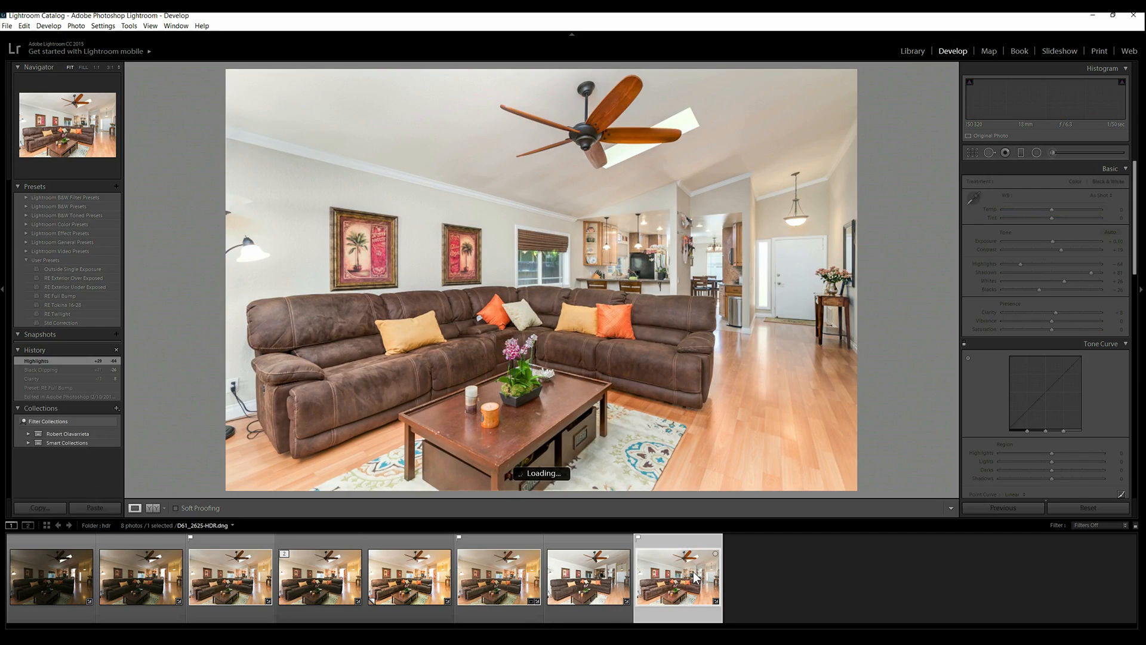